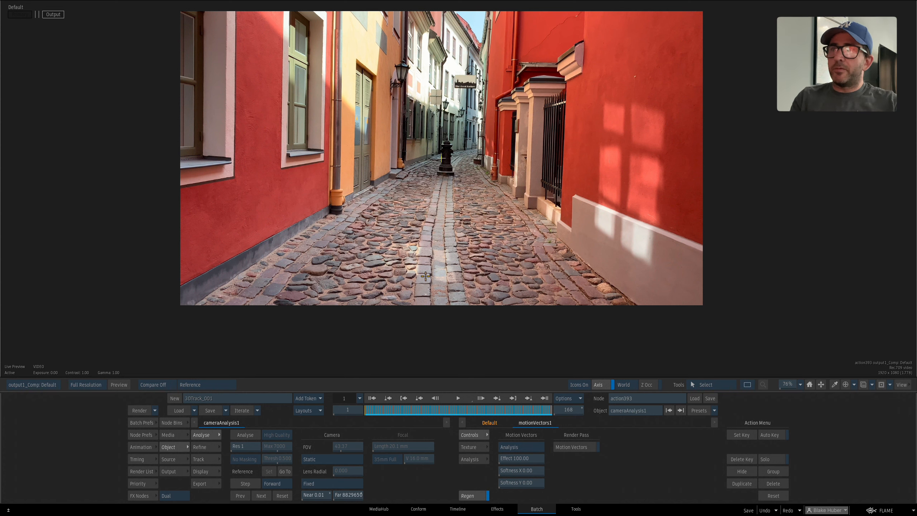
- Compare the camera analysis in its scene, camera and media views, and examine the tracker point cloud and camera path from several angles
{"action": "key", "text": "F8"}
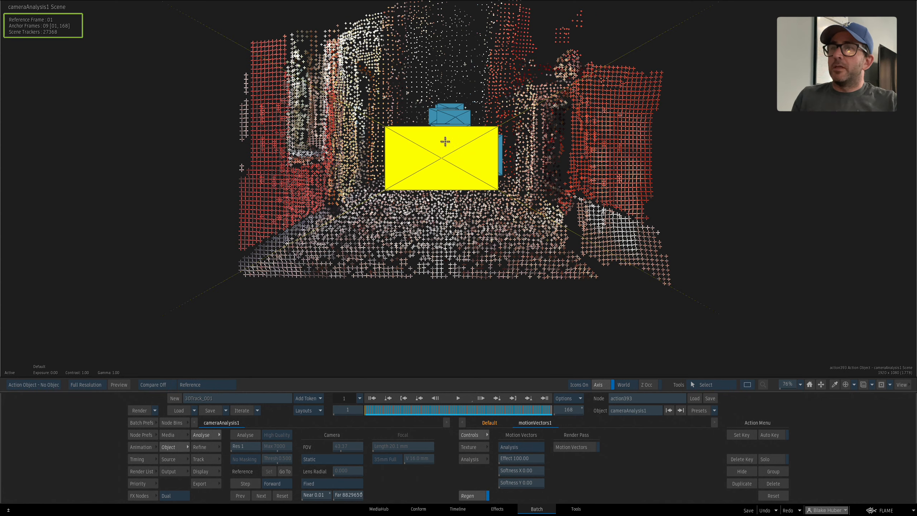
{"action": "key", "text": "F8"}
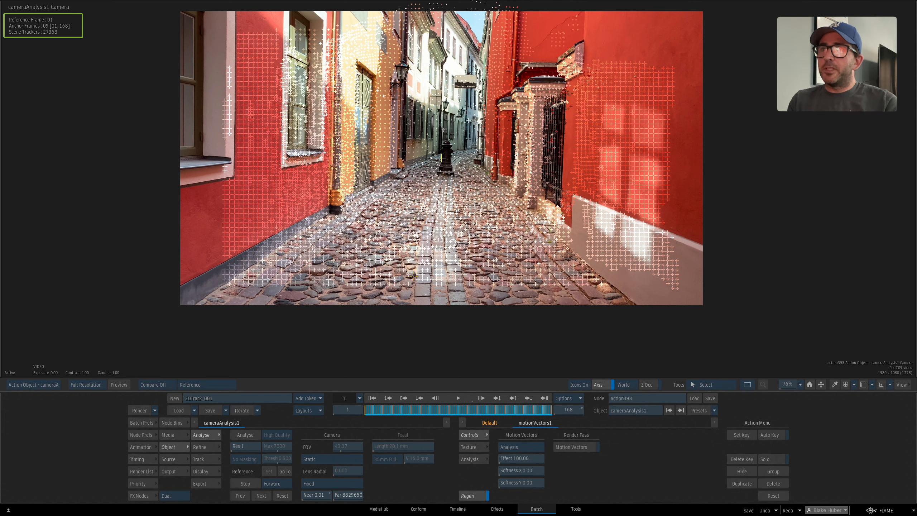
{"action": "key", "text": "F8"}
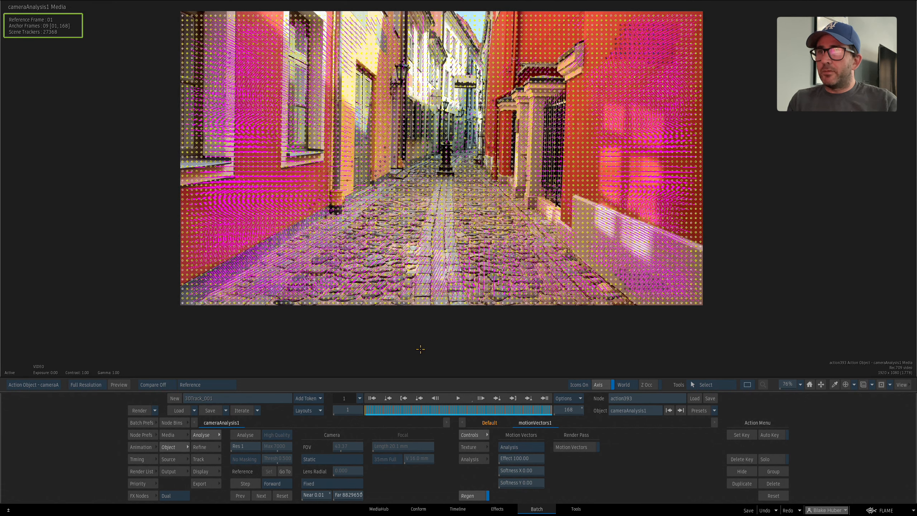
{"action": "key", "text": "F8"}
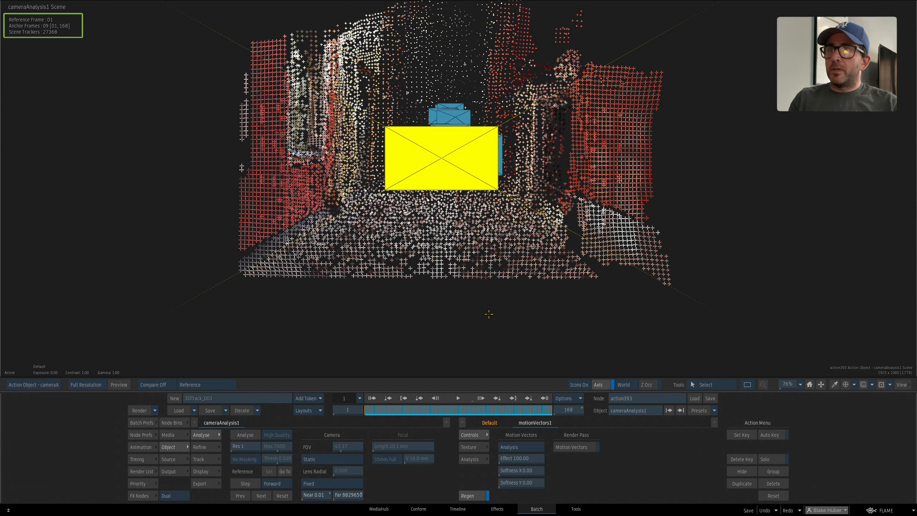
{"action": "key", "text": "F8"}
{"action": "key", "text": "F8"}
{"action": "key", "text": "F8"}
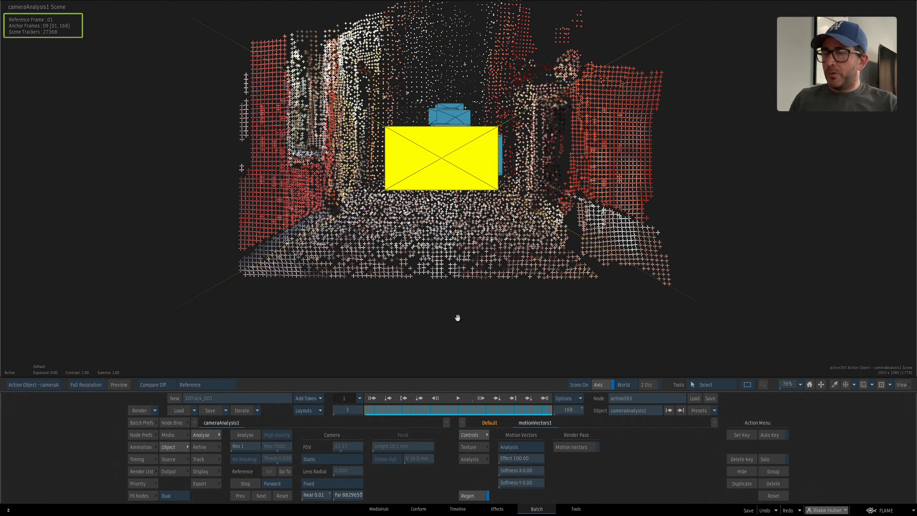
{"action": "left_click_drag", "start_coordinate": [493, 307], "coordinate": [406, 281]}
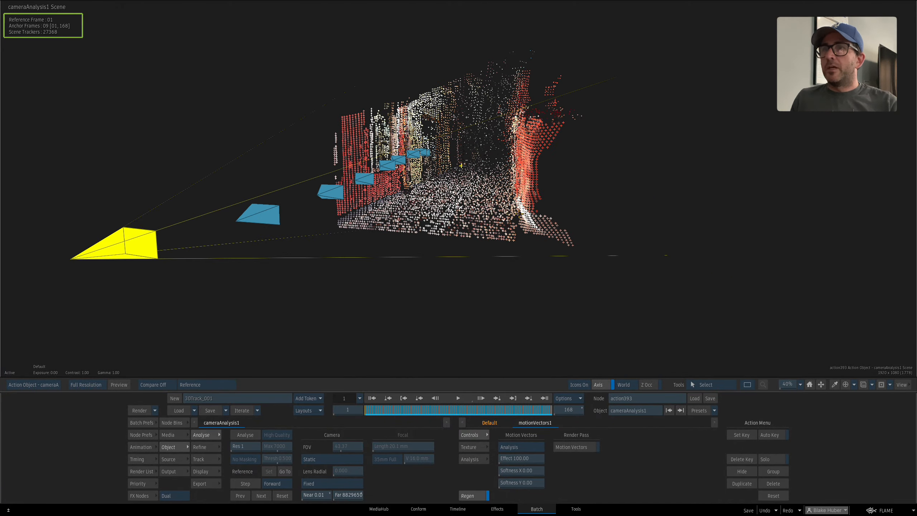
{"action": "left_click_drag", "start_coordinate": [407, 281], "coordinate": [441, 142]}
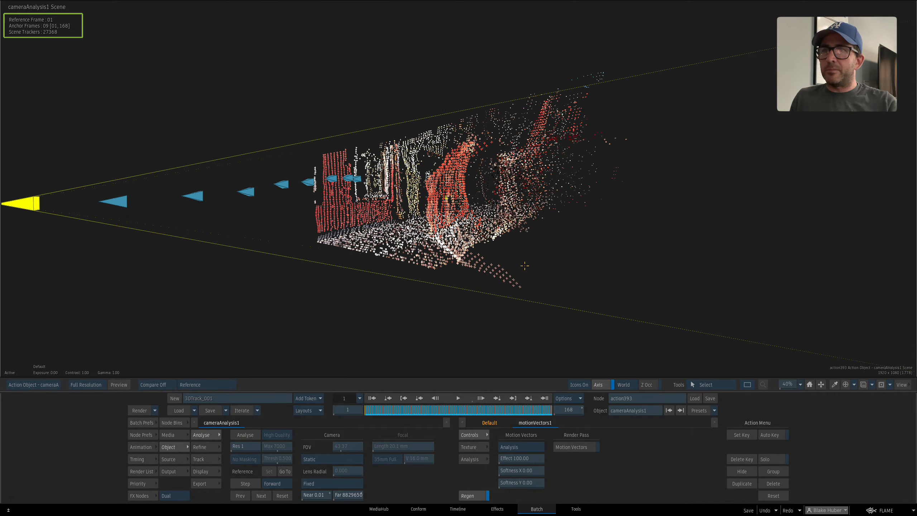
{"action": "left_click_drag", "start_coordinate": [524, 266], "coordinate": [522, 216]}
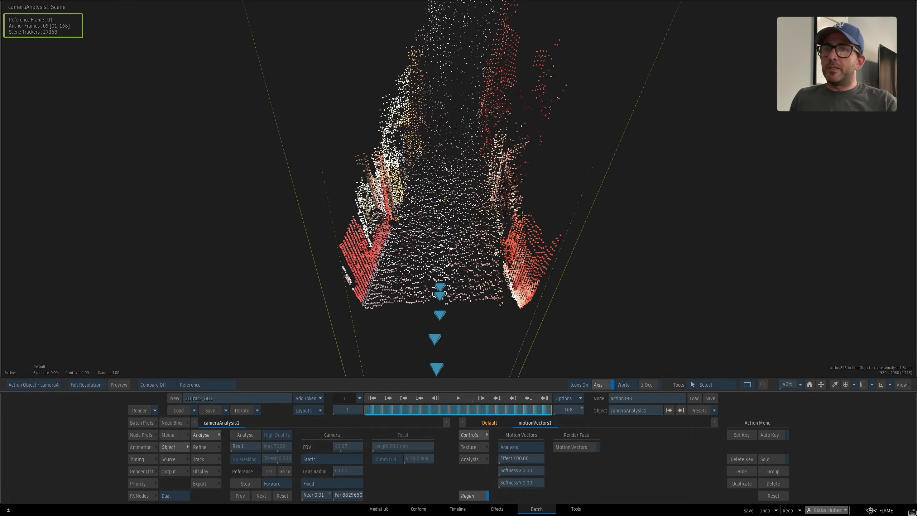
- Select the stray trackers scattered behind the right-hand red wall in the scene view and disable them in the Refine settings
{"action": "left_click_drag", "start_coordinate": [570, 233], "coordinate": [432, 179]}
{"action": "mouse_move", "coordinate": [539, 170]}
{"action": "left_mouse_down"}
{"action": "mouse_move", "coordinate": [528, 131]}
{"action": "mouse_move", "coordinate": [533, 175]}
{"action": "left_mouse_up"}
{"action": "left_click_drag", "start_coordinate": [515, 104], "coordinate": [597, 255]}
{"action": "left_click_drag", "start_coordinate": [522, 269], "coordinate": [514, 289]}
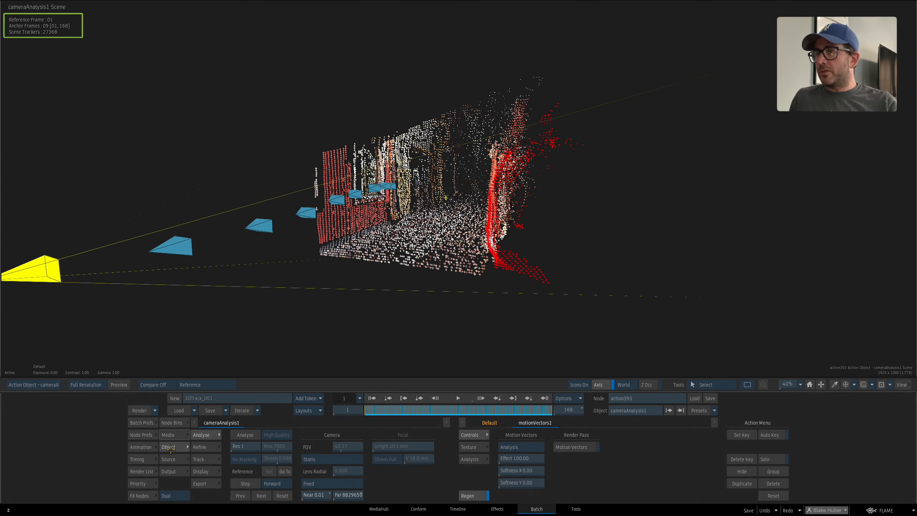
{"action": "left_click", "coordinate": [202, 449]}
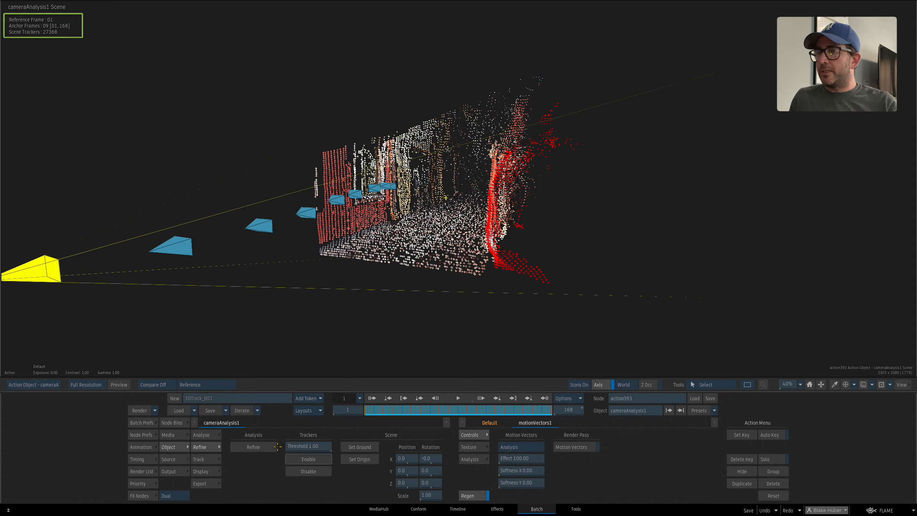
{"action": "left_click", "coordinate": [308, 471]}
- Select the remaining small cluster of stray trackers floating beyond the right-hand wall and disable it
{"action": "left_click_drag", "start_coordinate": [520, 181], "coordinate": [534, 152]}
{"action": "left_click", "coordinate": [534, 151]}
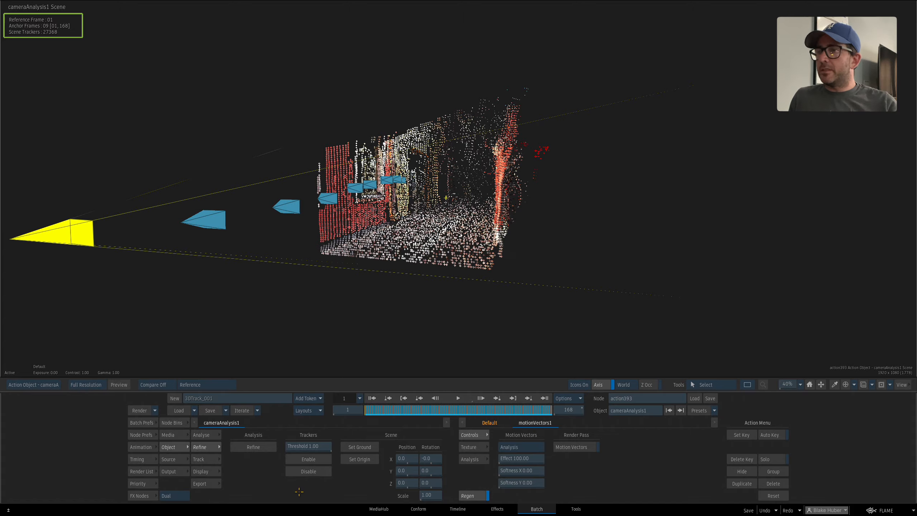
{"action": "left_click", "coordinate": [308, 472]}
- View the point cloud from above its far end, then disable the selected stray trackers floating away from the street
{"action": "mouse_move", "coordinate": [447, 296]}
{"action": "left_mouse_down"}
{"action": "mouse_move", "coordinate": [538, 298]}
{"action": "mouse_move", "coordinate": [433, 292]}
{"action": "left_mouse_up"}
{"action": "left_click_drag", "start_coordinate": [363, 281], "coordinate": [301, 276]}
{"action": "left_click_drag", "start_coordinate": [368, 251], "coordinate": [485, 133]}
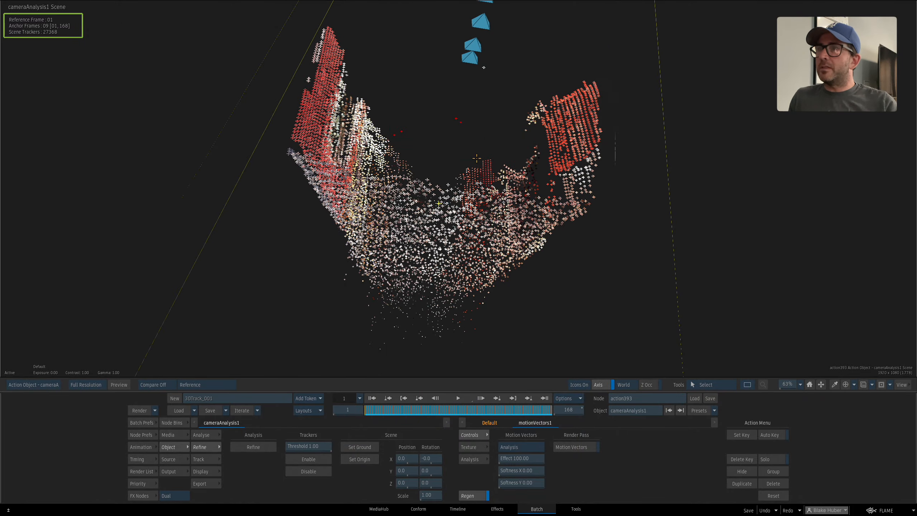
{"action": "left_click", "coordinate": [299, 471]}
- Select and disable further outlying trackers around the far end of the street in the point cloud
{"action": "left_click_drag", "start_coordinate": [435, 239], "coordinate": [454, 113]}
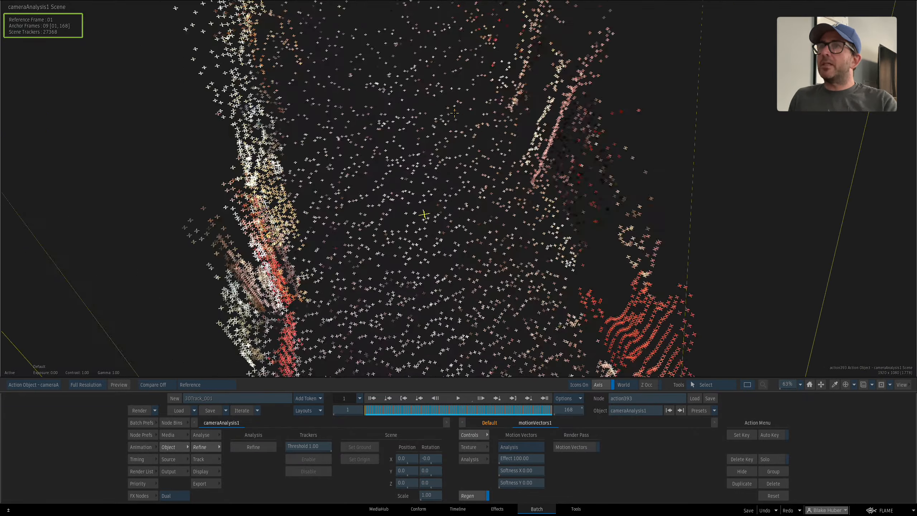
{"action": "left_click", "coordinate": [441, 92]}
{"action": "left_click", "coordinate": [301, 477]}
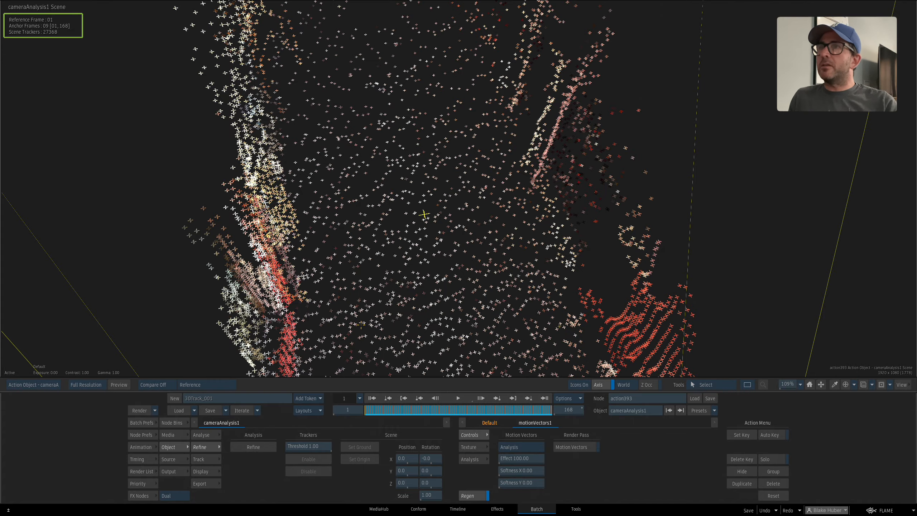
{"action": "left_click_drag", "start_coordinate": [393, 201], "coordinate": [424, 170]}
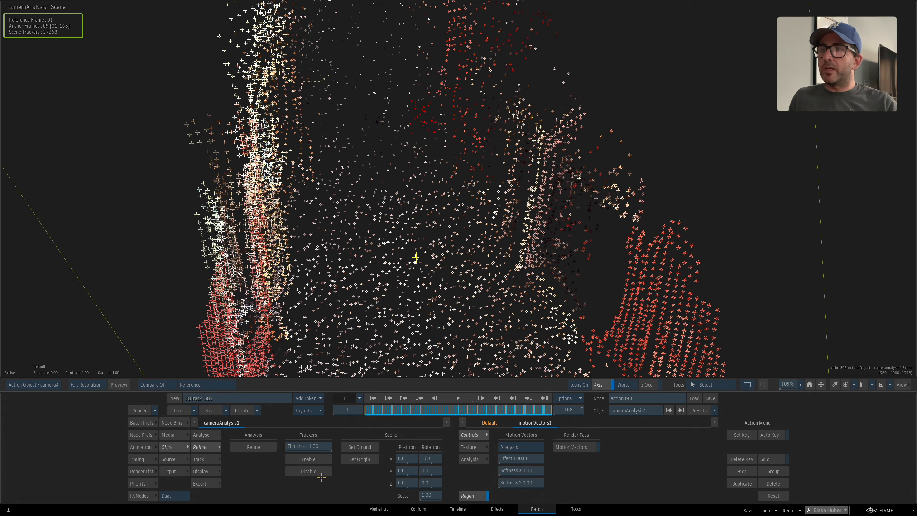
{"action": "left_click_drag", "start_coordinate": [367, 370], "coordinate": [390, 311]}
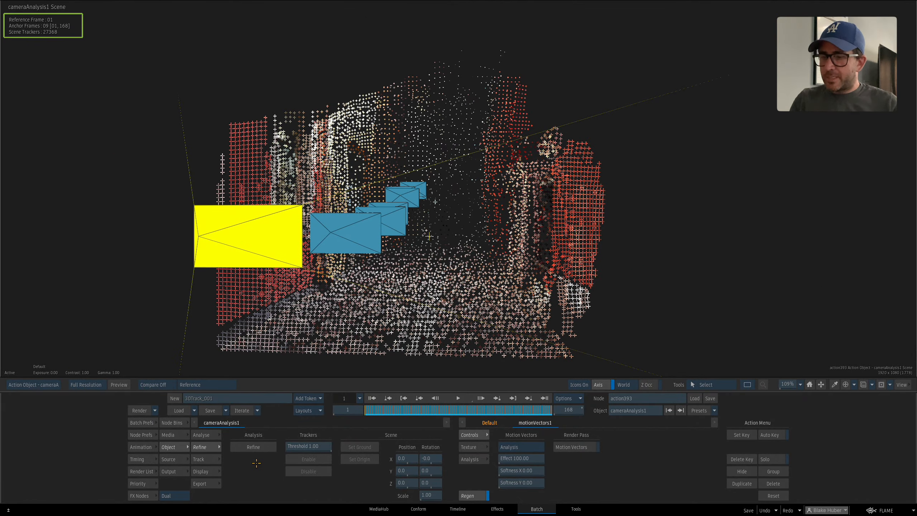
- In the camera view, move to frame 75 and disable the stray tracker floating over the middle of the street
{"action": "key", "text": "F8"}
{"action": "left_click_drag", "start_coordinate": [469, 301], "coordinate": [424, 356]}
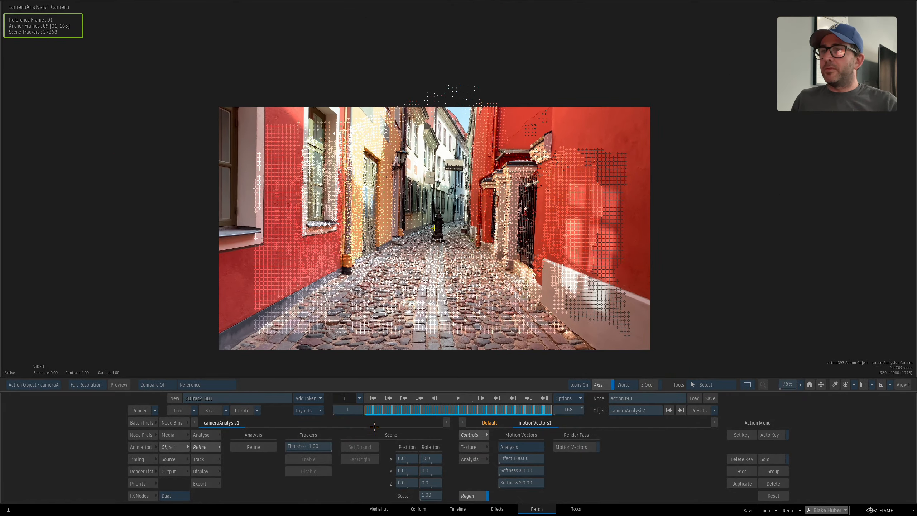
{"action": "left_click_drag", "start_coordinate": [365, 409], "coordinate": [448, 408]}
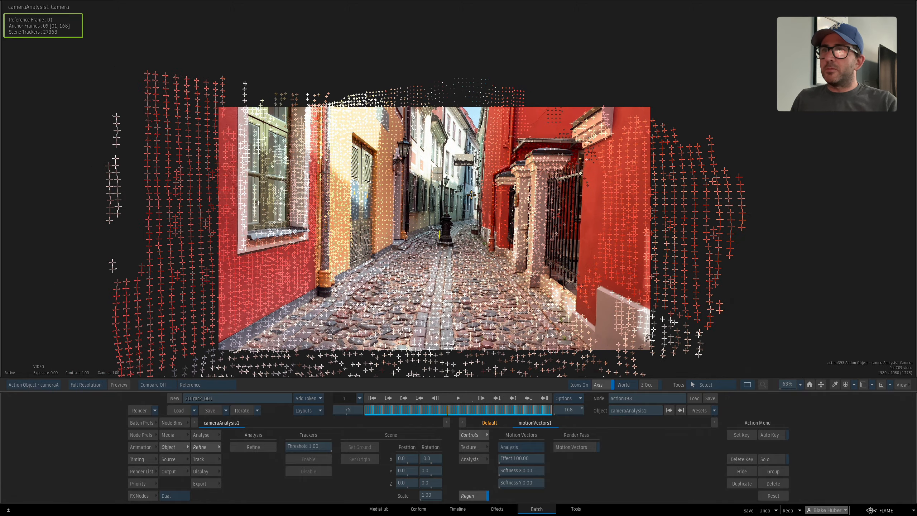
{"action": "left_click", "coordinate": [471, 195]}
{"action": "left_click", "coordinate": [312, 472]}
- Move to frame 138 and disable the stray tracker on the red wall above the iron fence
{"action": "left_click_drag", "start_coordinate": [447, 412], "coordinate": [518, 411]}
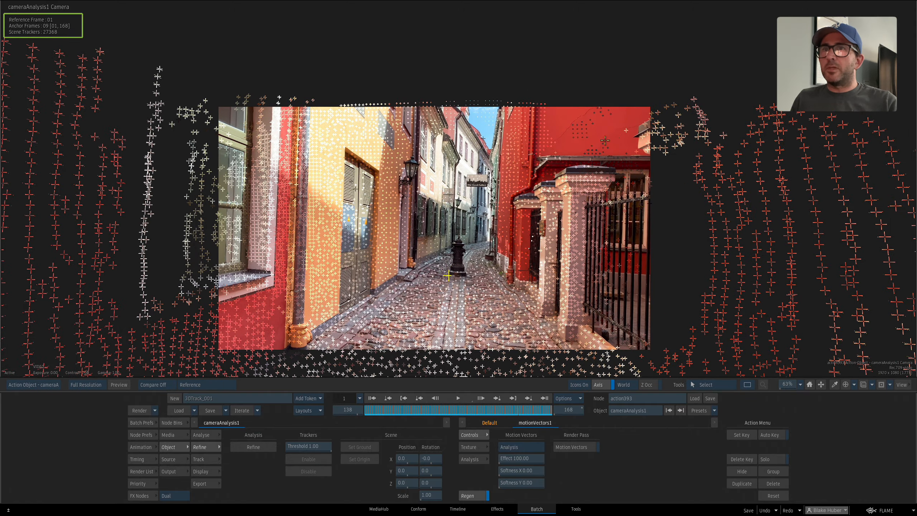
{"action": "left_click", "coordinate": [626, 130]}
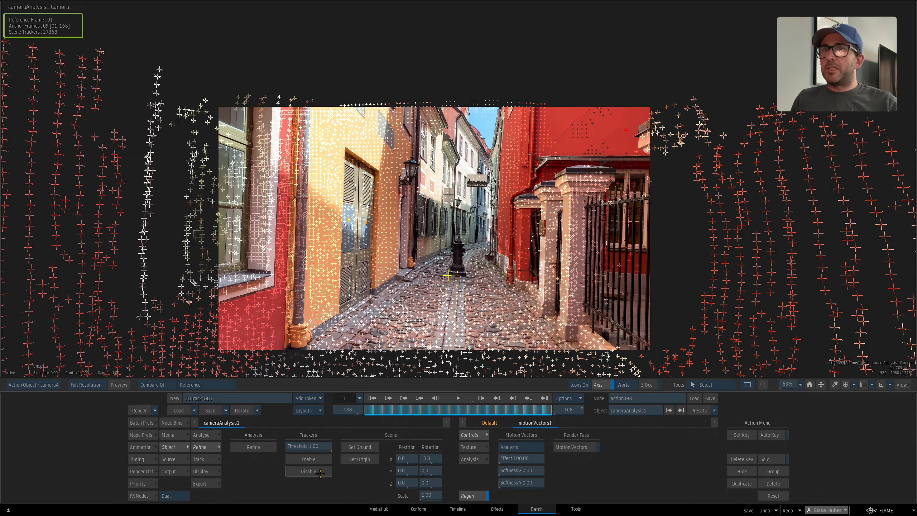
{"action": "left_click", "coordinate": [320, 472]}
- Return to frame 7, refine the camera analysis with the remaining trackers, and inspect the point cloud in the scene view
{"action": "left_click_drag", "start_coordinate": [515, 408], "coordinate": [356, 400]}
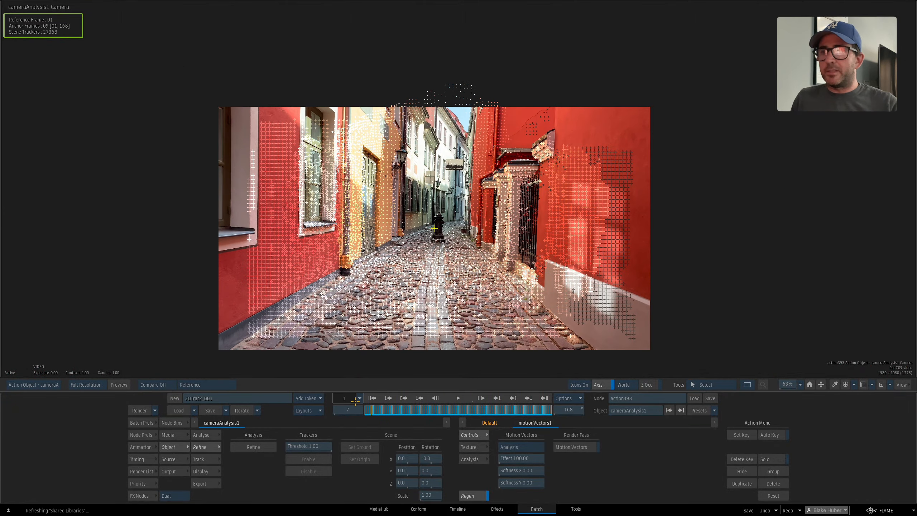
{"action": "left_click", "coordinate": [253, 448]}
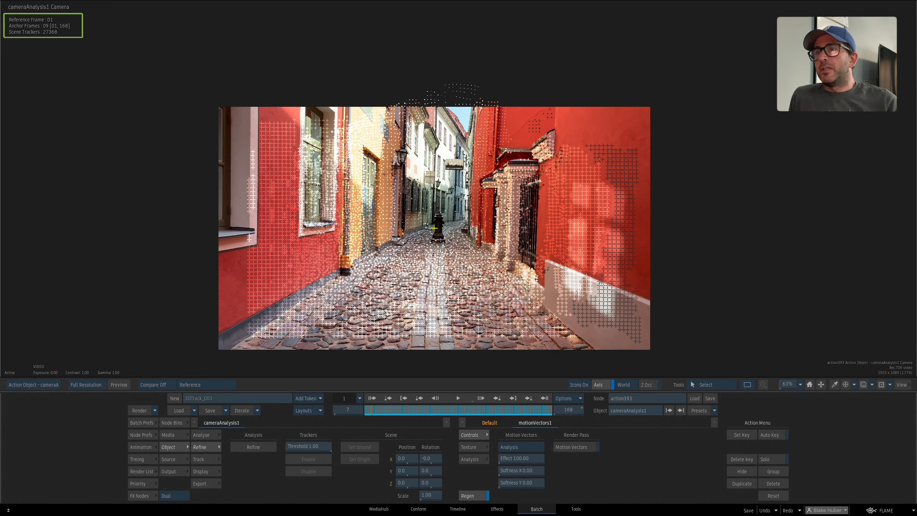
{"action": "left_click_drag", "start_coordinate": [489, 329], "coordinate": [505, 304]}
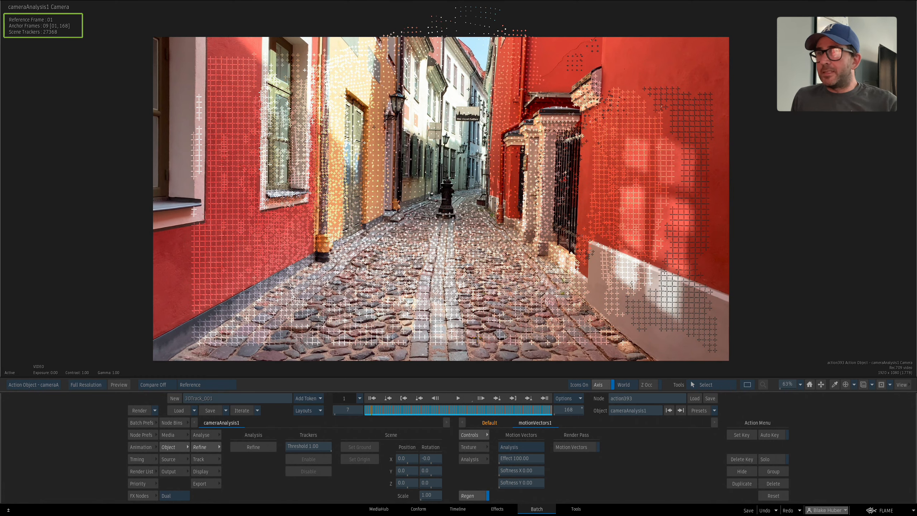
{"action": "left_click_drag", "start_coordinate": [443, 361], "coordinate": [444, 333]}
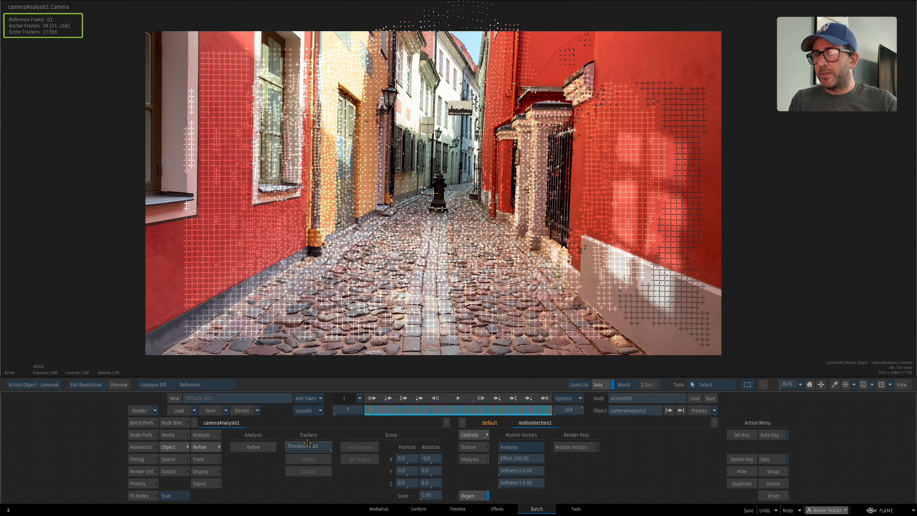
{"action": "key", "text": "F8"}
{"action": "key", "text": "F8"}
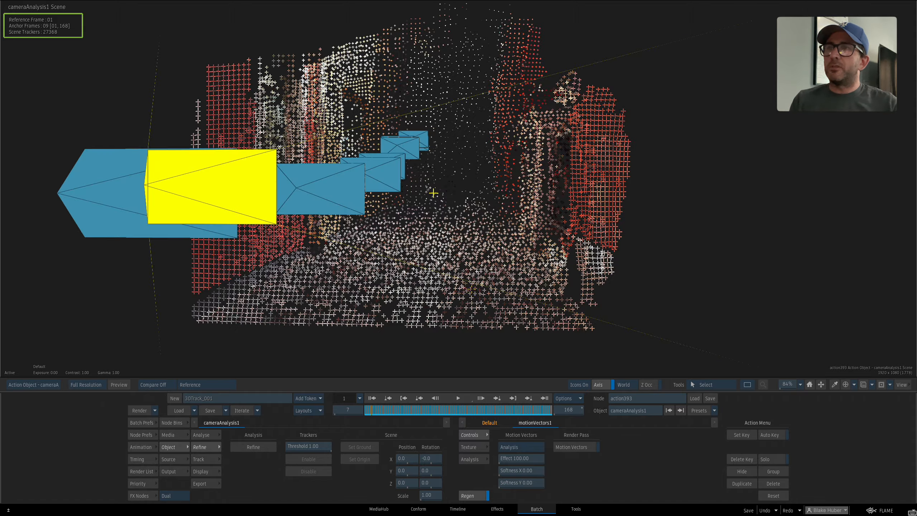
{"action": "mouse_move", "coordinate": [487, 277]}
{"action": "left_mouse_down"}
{"action": "mouse_move", "coordinate": [448, 294]}
{"action": "mouse_move", "coordinate": [520, 292]}
{"action": "mouse_move", "coordinate": [491, 281]}
{"action": "left_mouse_up"}
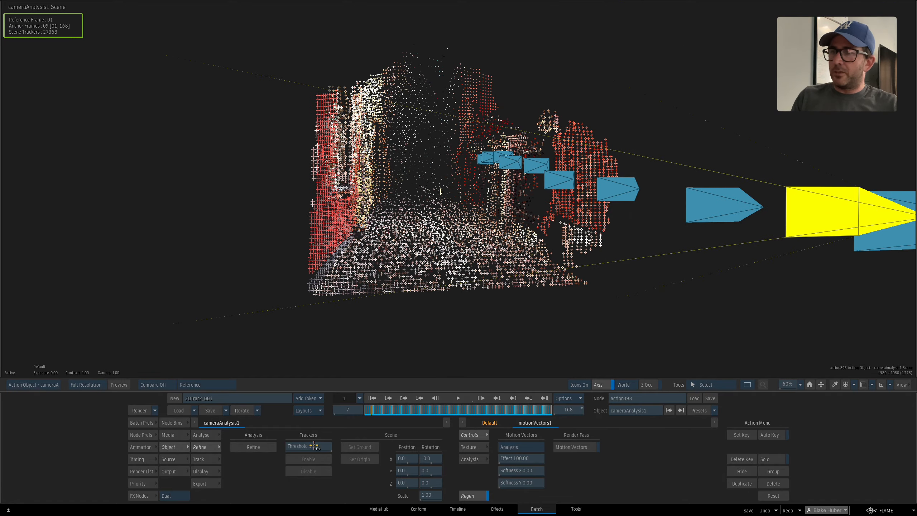
- In the camera view, select several adjoining areas of trackers across the cobblestone street as the ground surface
{"action": "key", "text": "F1"}
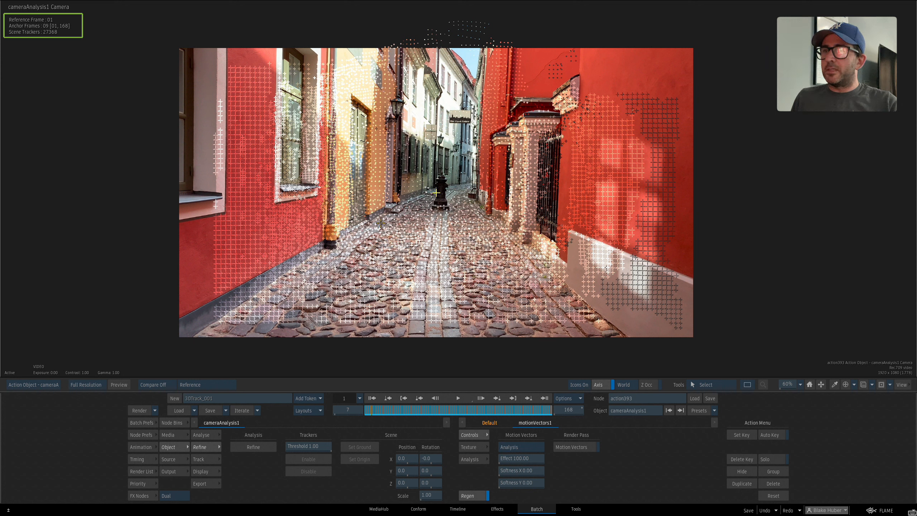
{"action": "left_click_drag", "start_coordinate": [384, 219], "coordinate": [499, 331]}
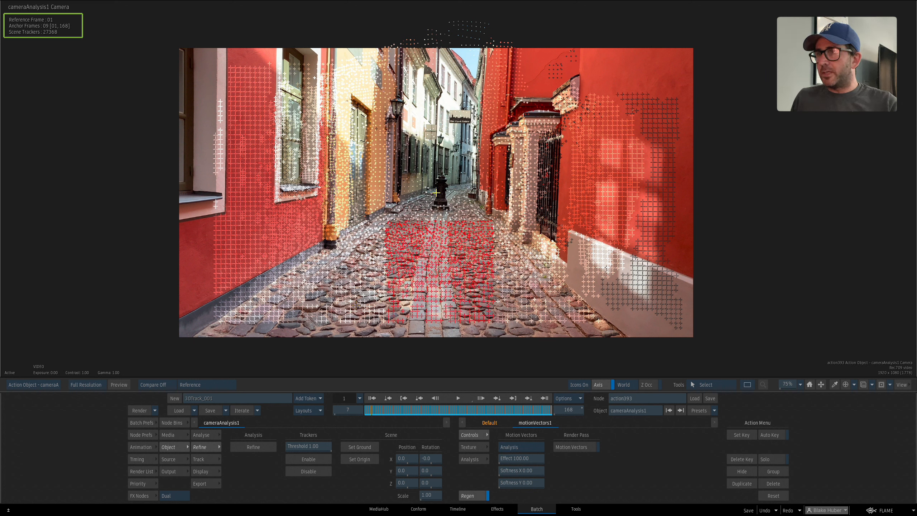
{"action": "left_click_drag", "start_coordinate": [334, 275], "coordinate": [372, 326]}
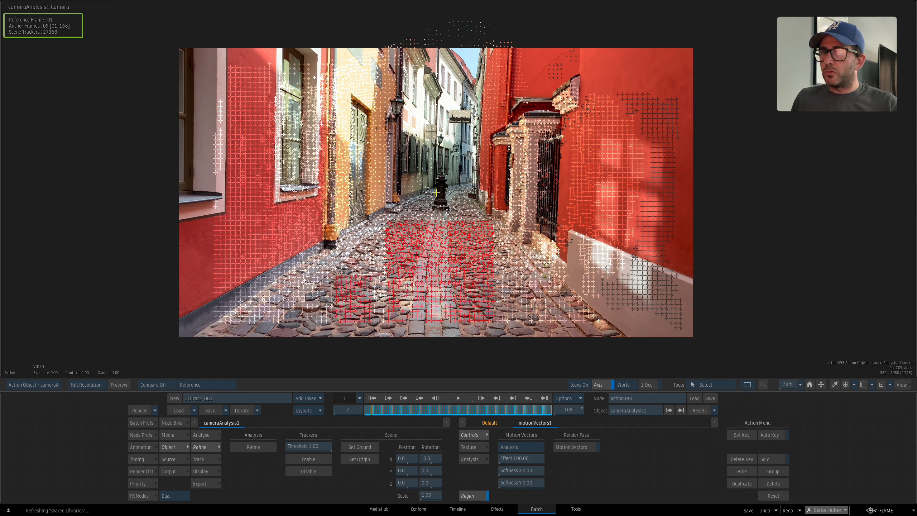
{"action": "left_click_drag", "start_coordinate": [516, 284], "coordinate": [541, 322]}
{"action": "left_click_drag", "start_coordinate": [504, 258], "coordinate": [519, 278]}
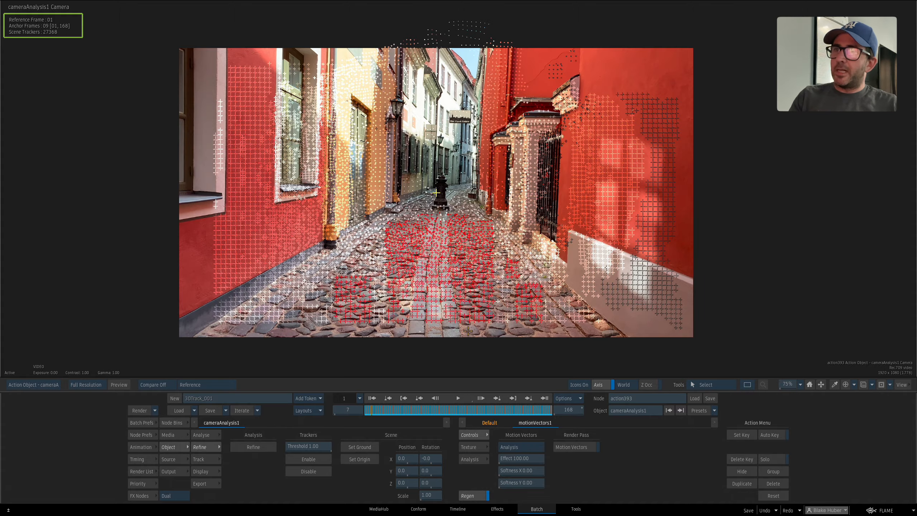
- Examine the selected ground trackers edge-on and from the front in the scene view to check how flat they lie
{"action": "key", "text": "F8"}
{"action": "left_click_drag", "start_coordinate": [496, 299], "coordinate": [588, 295]}
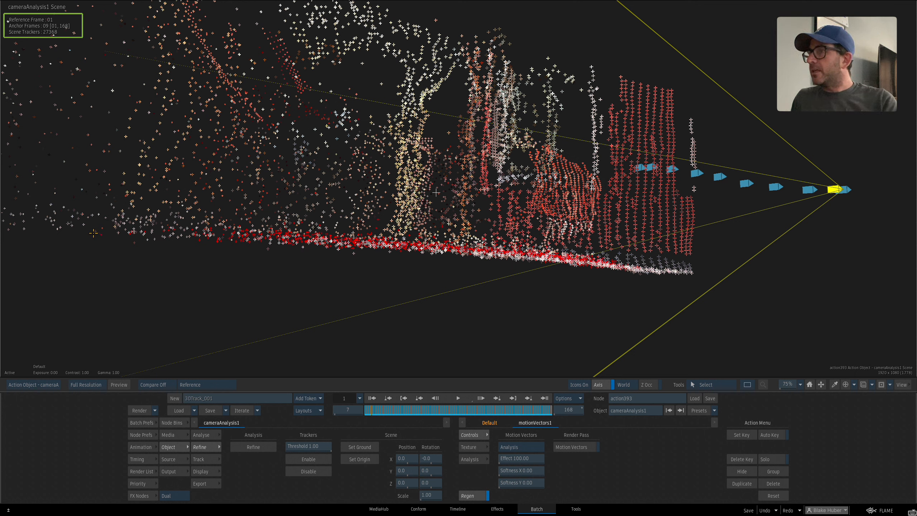
{"action": "mouse_move", "coordinate": [435, 289]}
{"action": "left_mouse_down"}
{"action": "mouse_move", "coordinate": [424, 293]}
{"action": "mouse_move", "coordinate": [442, 288]}
{"action": "left_mouse_up"}
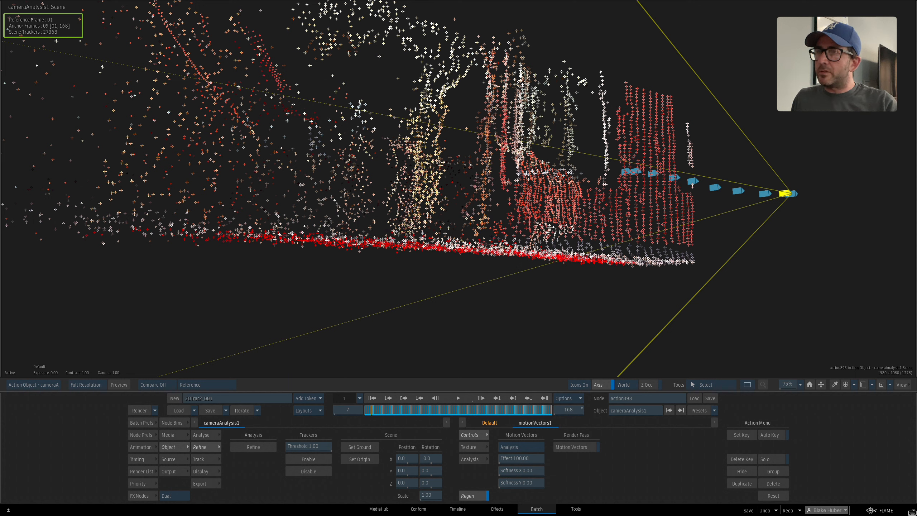
{"action": "left_click_drag", "start_coordinate": [433, 221], "coordinate": [514, 244]}
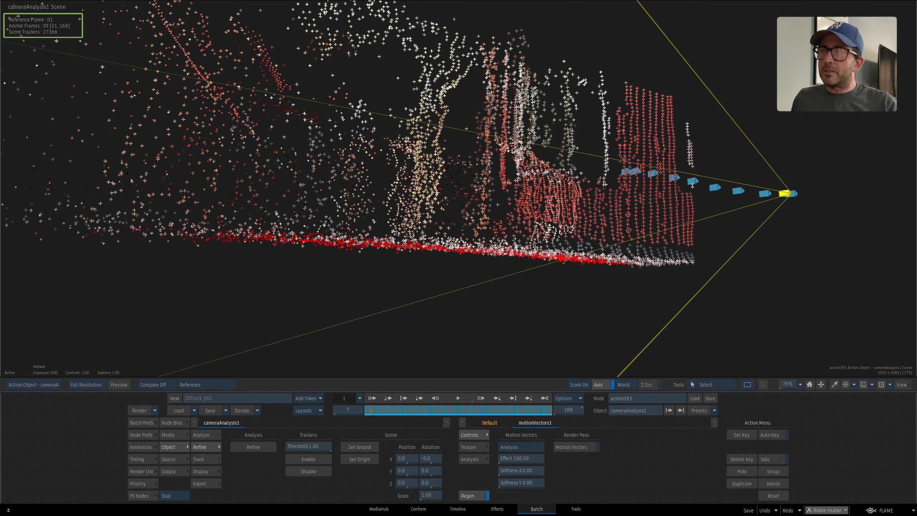
{"action": "left_click_drag", "start_coordinate": [329, 228], "coordinate": [388, 240]}
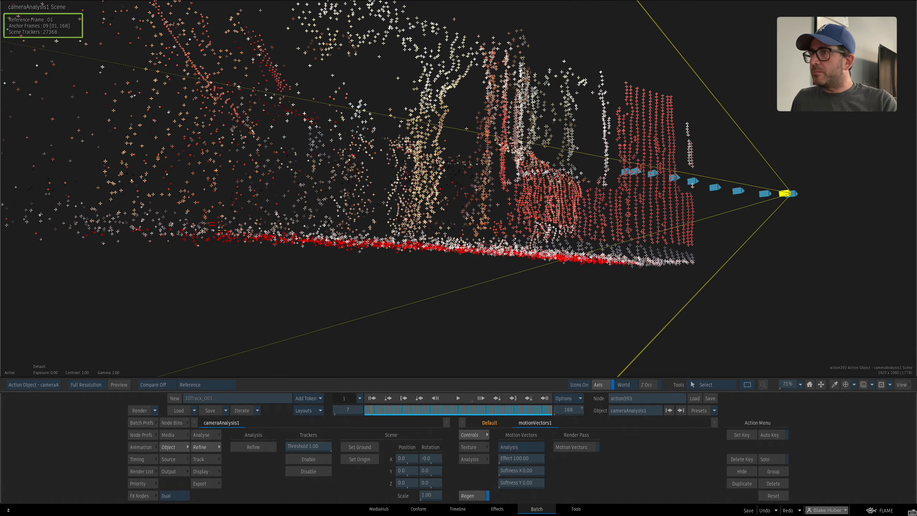
{"action": "left_click_drag", "start_coordinate": [408, 289], "coordinate": [284, 288]}
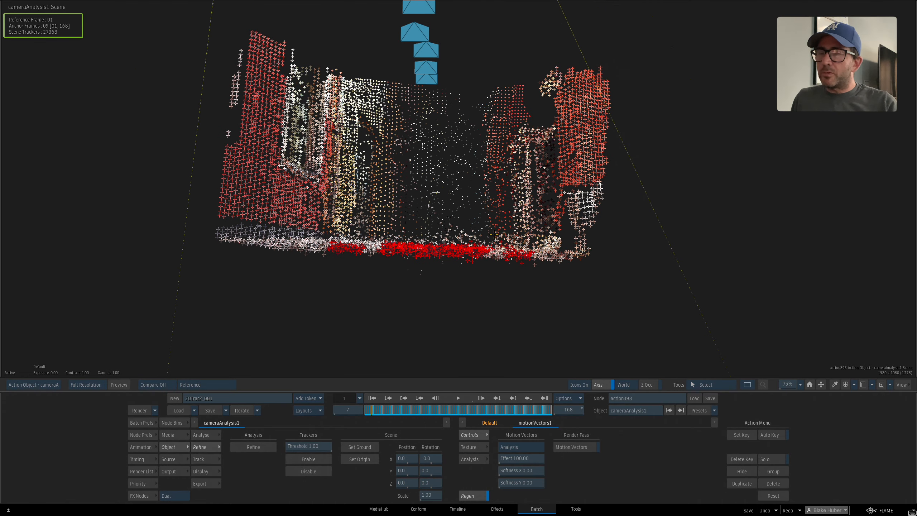
- Return to the camera view and set the scene's ground from the selected cobblestone trackers
{"action": "left_click_drag", "start_coordinate": [472, 228], "coordinate": [511, 243]}
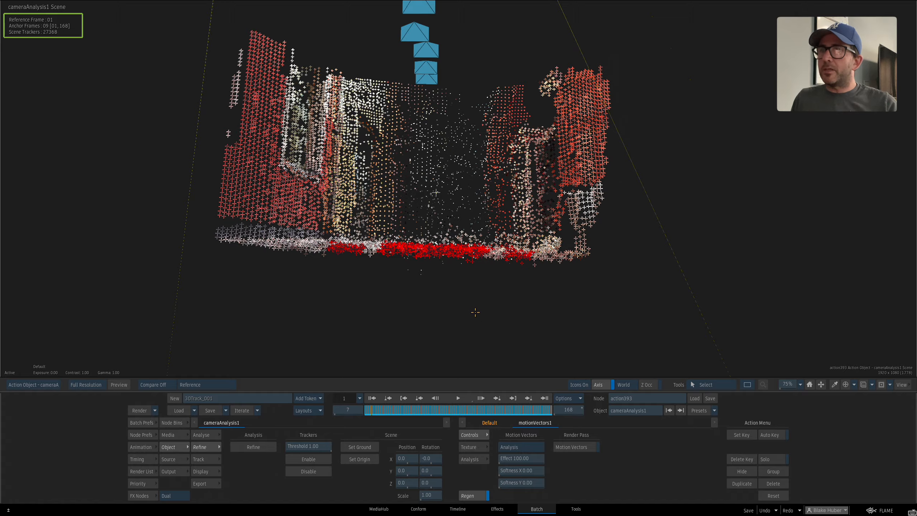
{"action": "mouse_move", "coordinate": [475, 311]}
{"action": "left_mouse_down"}
{"action": "mouse_move", "coordinate": [487, 312]}
{"action": "mouse_move", "coordinate": [474, 311]}
{"action": "left_mouse_up"}
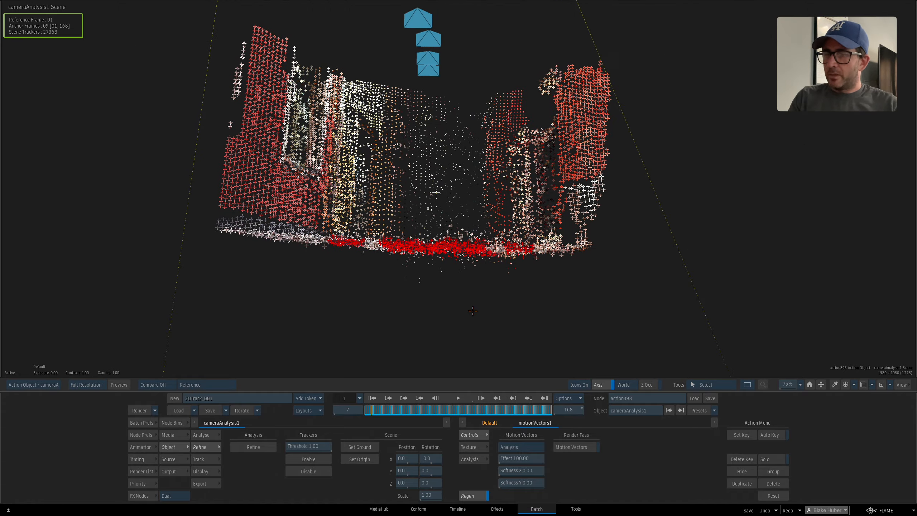
{"action": "key", "text": "F8"}
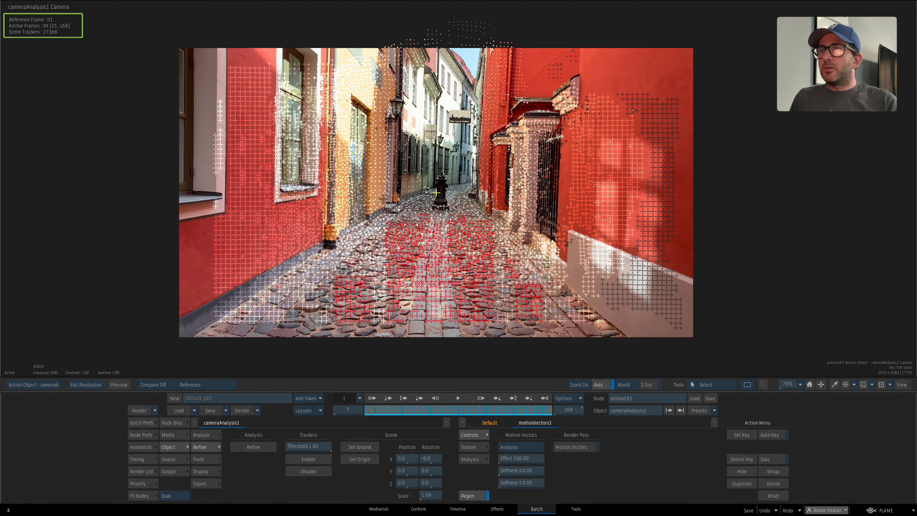
{"action": "left_click", "coordinate": [359, 448]}
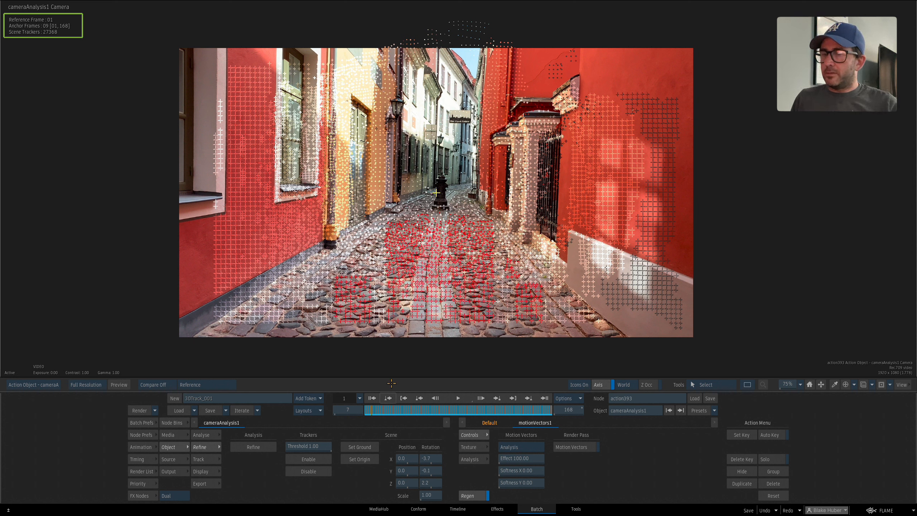
- Replace the tracker selection with one on the cobblestones just in front of the black post and set it as the scene origin
{"action": "left_click", "coordinate": [439, 235]}
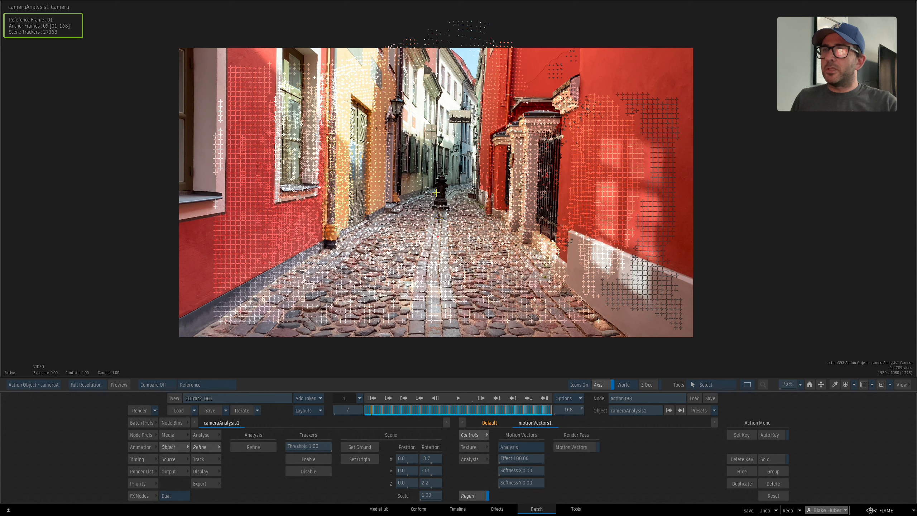
{"action": "left_click", "coordinate": [440, 219]}
{"action": "scroll", "coordinate": [446, 228], "scroll_direction": "up", "scroll_amount": 3}
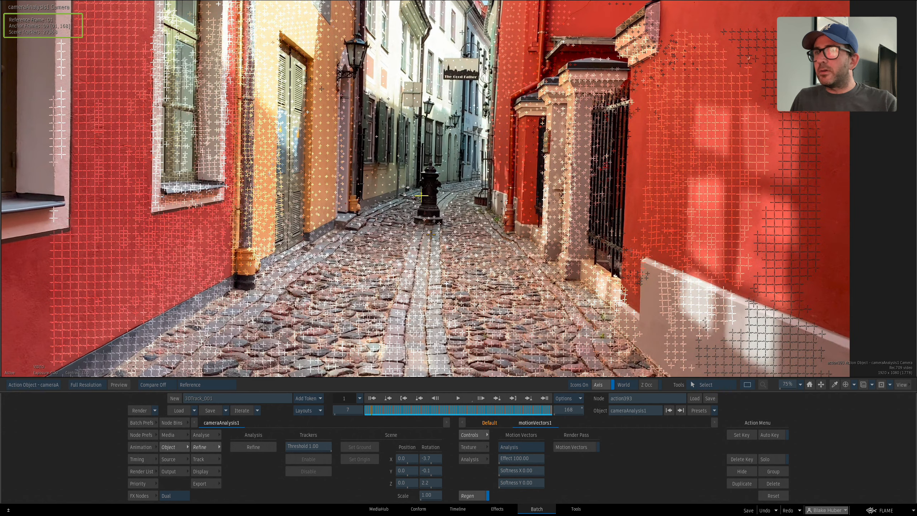
{"action": "left_click", "coordinate": [424, 237]}
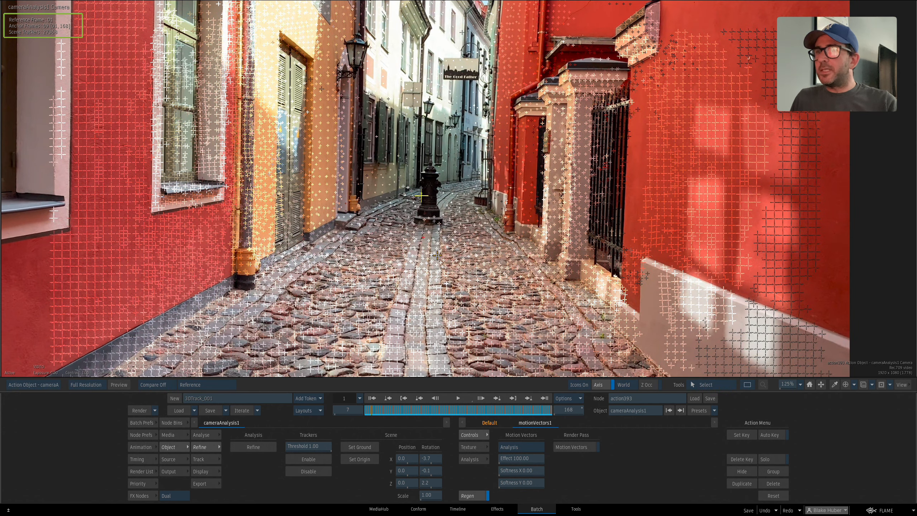
{"action": "left_click", "coordinate": [360, 460]}
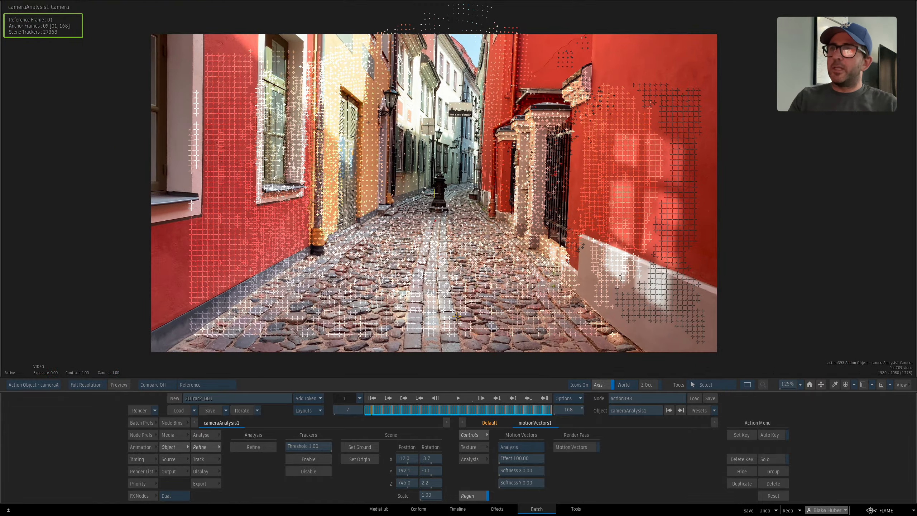
- Inspect the point cloud around the new origin in the scene view and set the scene scale to 0.80
{"action": "key", "text": "F8"}
{"action": "key", "text": "F8"}
{"action": "left_click_drag", "start_coordinate": [493, 263], "coordinate": [624, 205]}
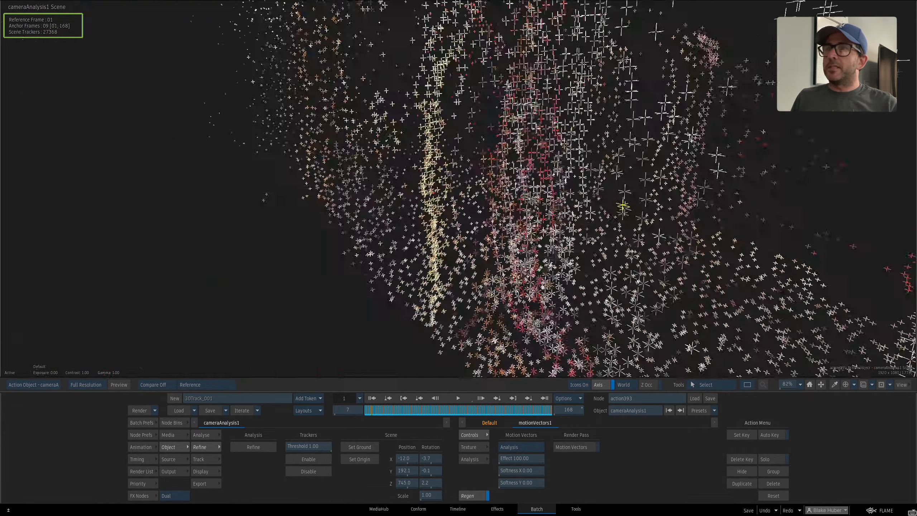
{"action": "left_click_drag", "start_coordinate": [541, 269], "coordinate": [491, 275]}
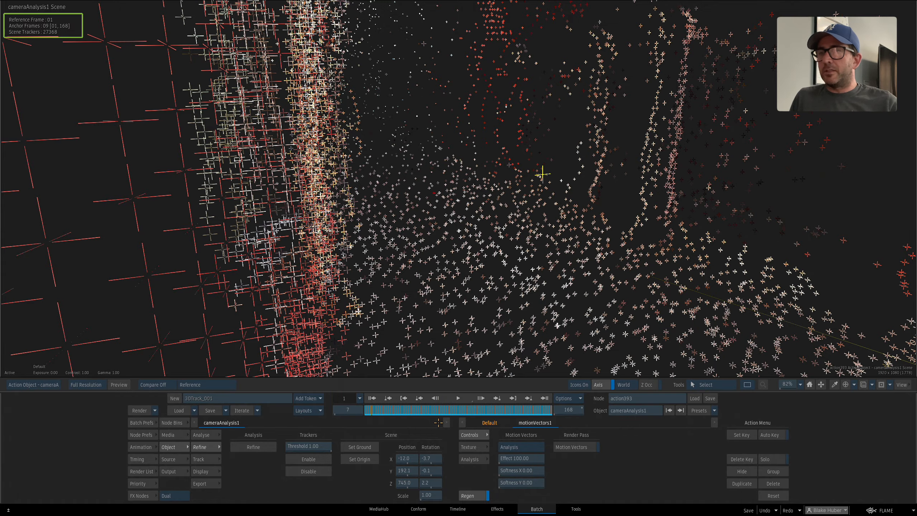
{"action": "left_click_drag", "start_coordinate": [481, 282], "coordinate": [237, 276]}
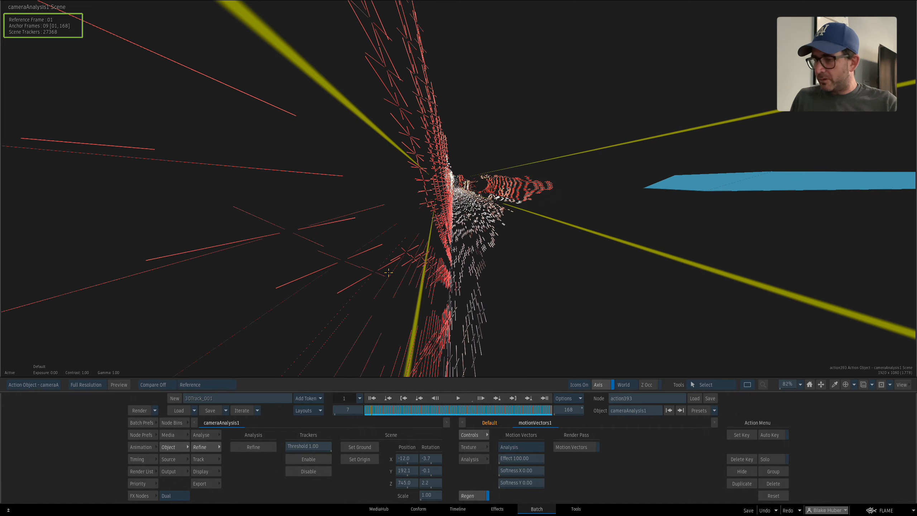
{"action": "left_click_drag", "start_coordinate": [396, 275], "coordinate": [599, 286]}
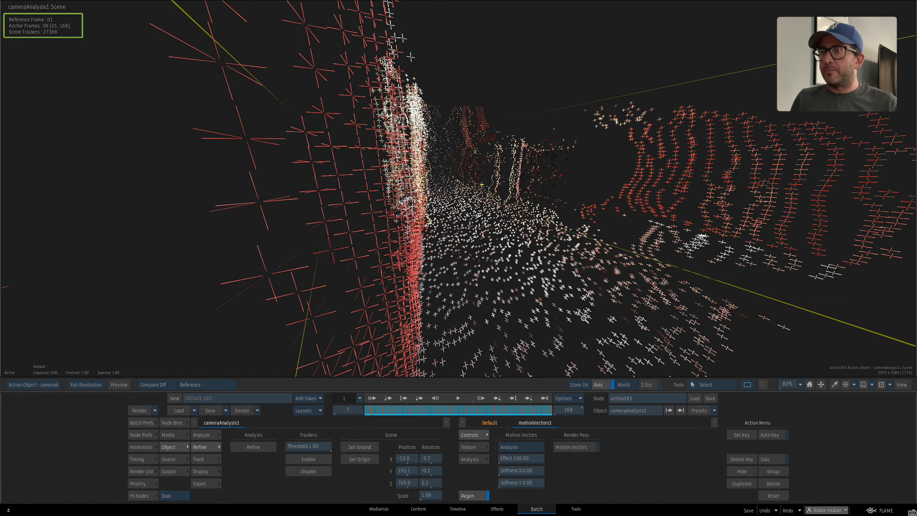
{"action": "left_click", "coordinate": [430, 495]}
{"action": "type", "text": "."}
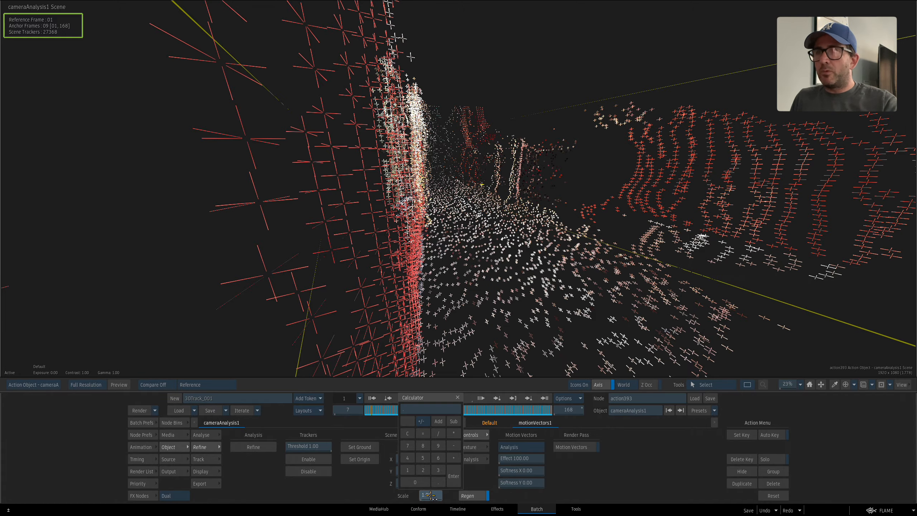
{"action": "type", "text": "8"}
{"action": "key", "text": "Return"}
{"action": "left_click_drag", "start_coordinate": [516, 311], "coordinate": [451, 307]}
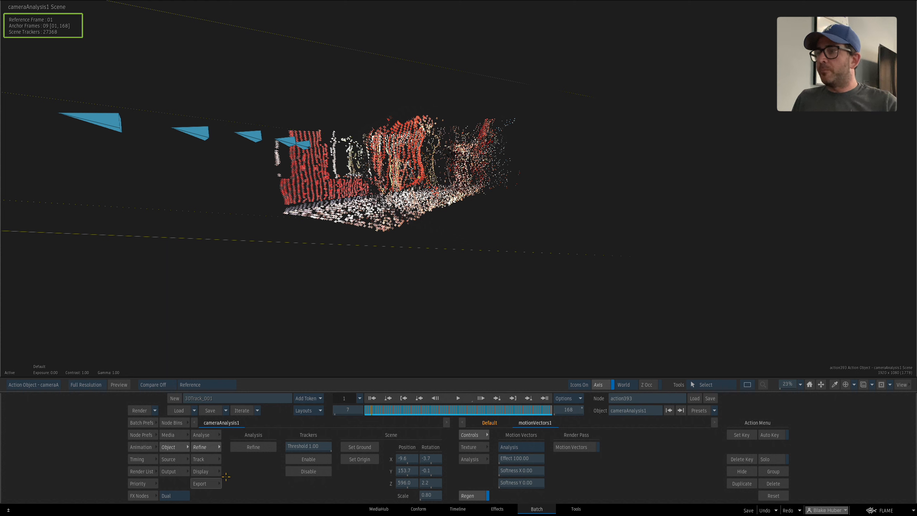
- Show trackers in the result view, and select trackers over the central cobblestone street in the camera view
{"action": "left_click", "coordinate": [205, 471]}
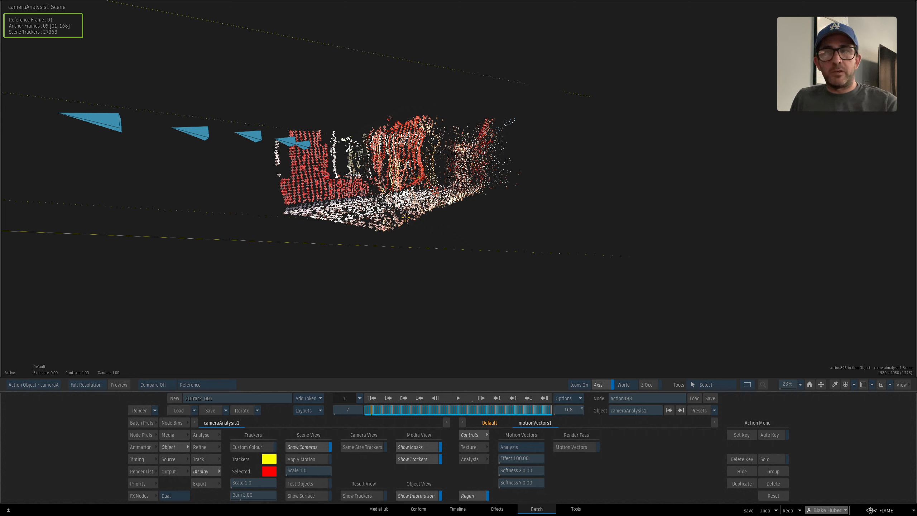
{"action": "left_click", "coordinate": [349, 496]}
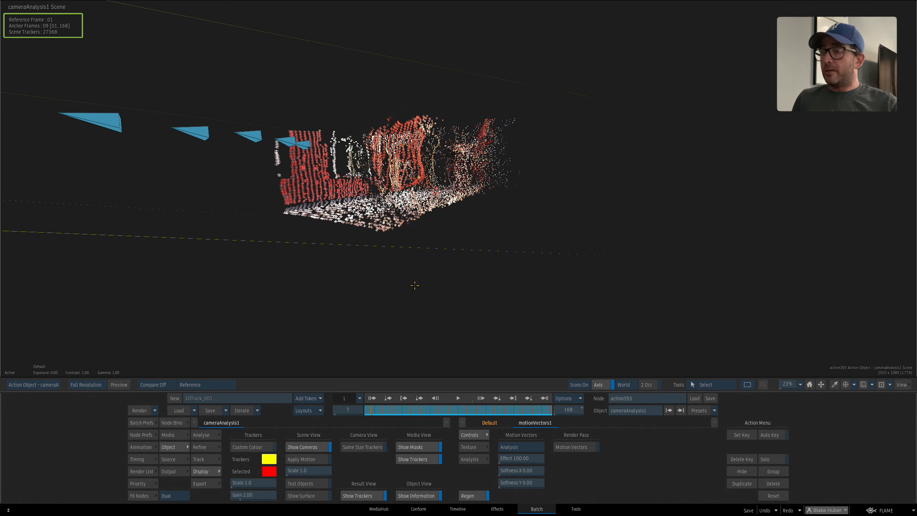
{"action": "key", "text": "F8"}
{"action": "left_click_drag", "start_coordinate": [428, 272], "coordinate": [394, 222]}
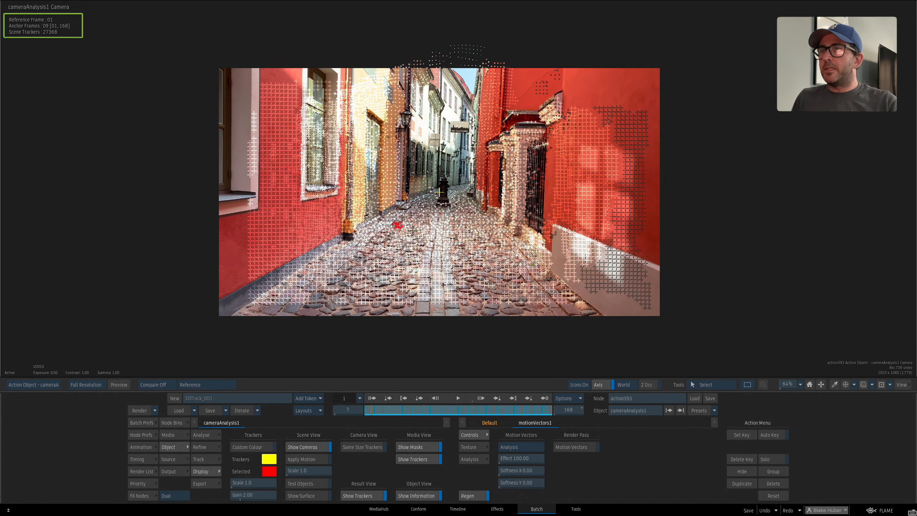
{"action": "left_click_drag", "start_coordinate": [393, 219], "coordinate": [493, 306]}
{"action": "left_click_drag", "start_coordinate": [354, 255], "coordinate": [395, 305]}
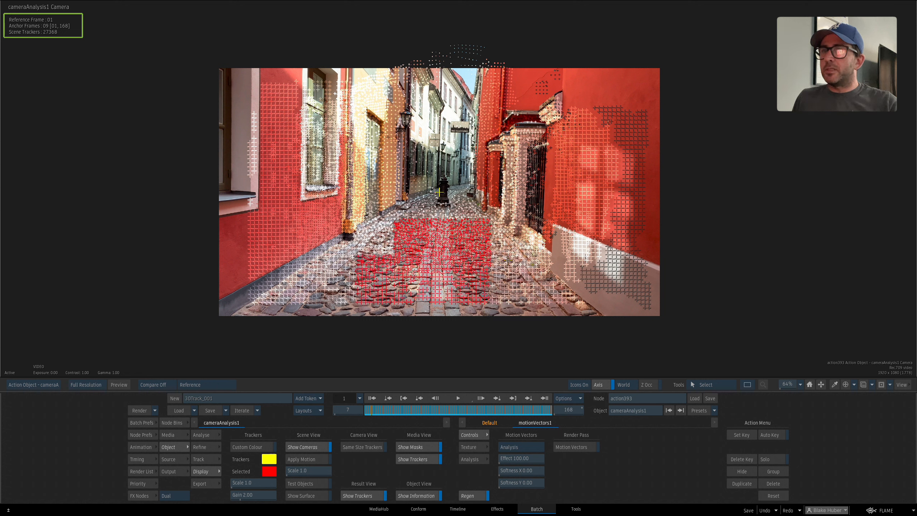
{"action": "left_click_drag", "start_coordinate": [497, 261], "coordinate": [529, 311]}
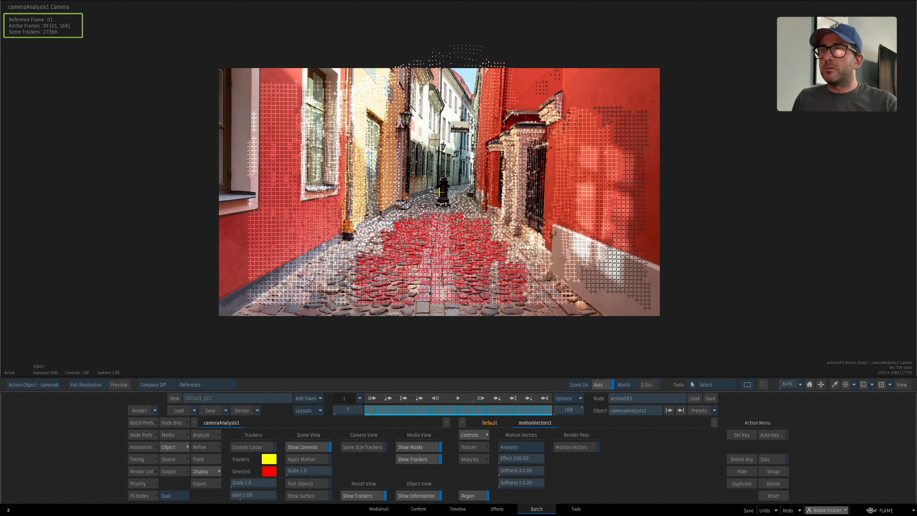
- Create an axis from the selected ground trackers using Scene Trackers, and reposition its node in the schematic
{"action": "left_click", "coordinate": [142, 483]}
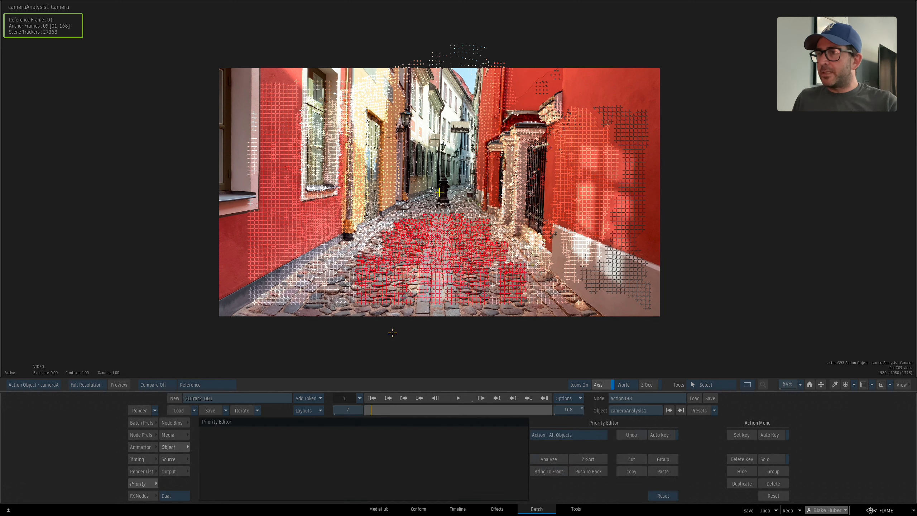
{"action": "mouse_move", "coordinate": [264, 515]}
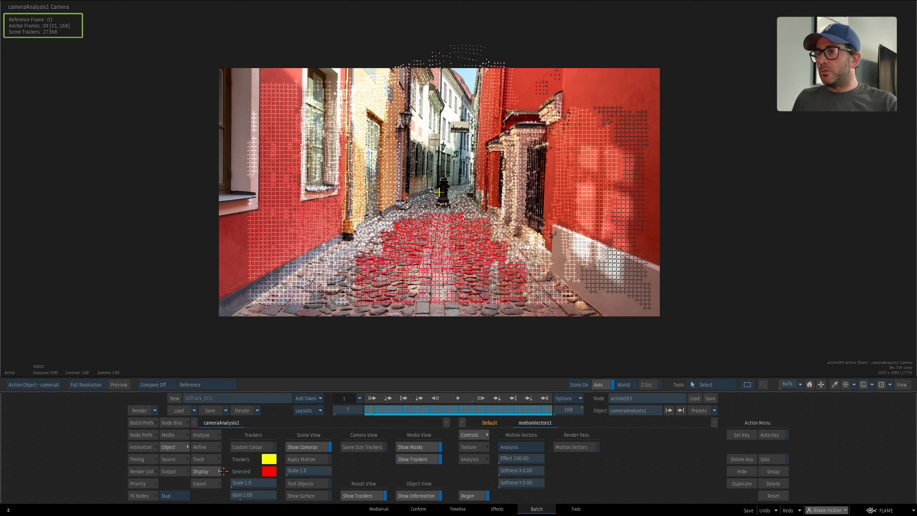
{"action": "left_click", "coordinate": [209, 458]}
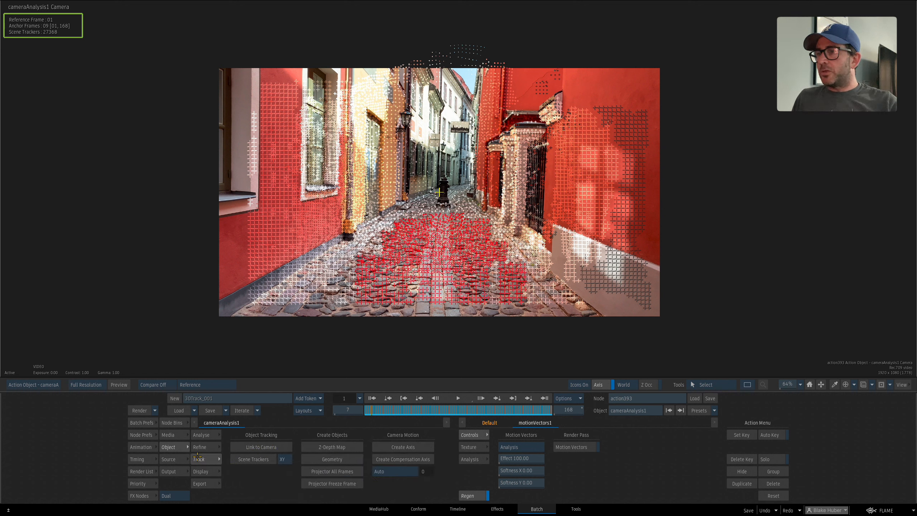
{"action": "left_click", "coordinate": [251, 460]}
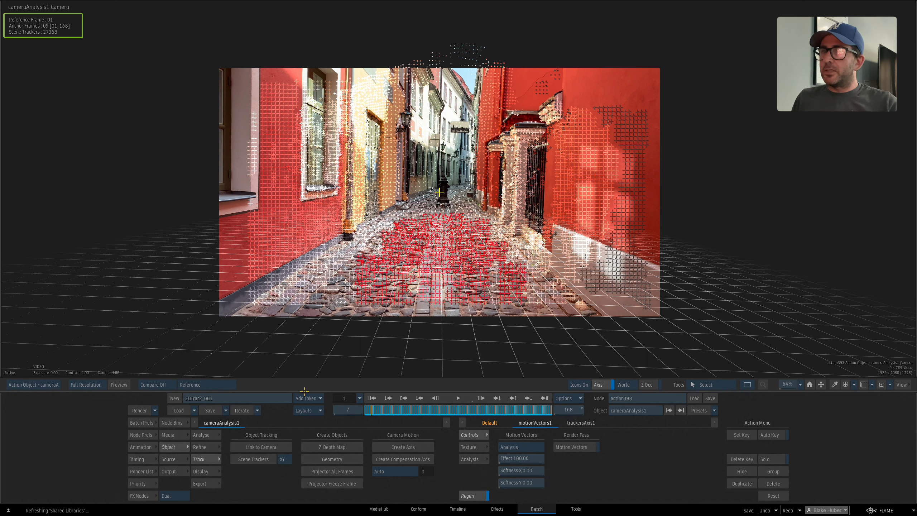
{"action": "key", "text": "Escape"}
{"action": "left_click_drag", "start_coordinate": [475, 173], "coordinate": [512, 209]}
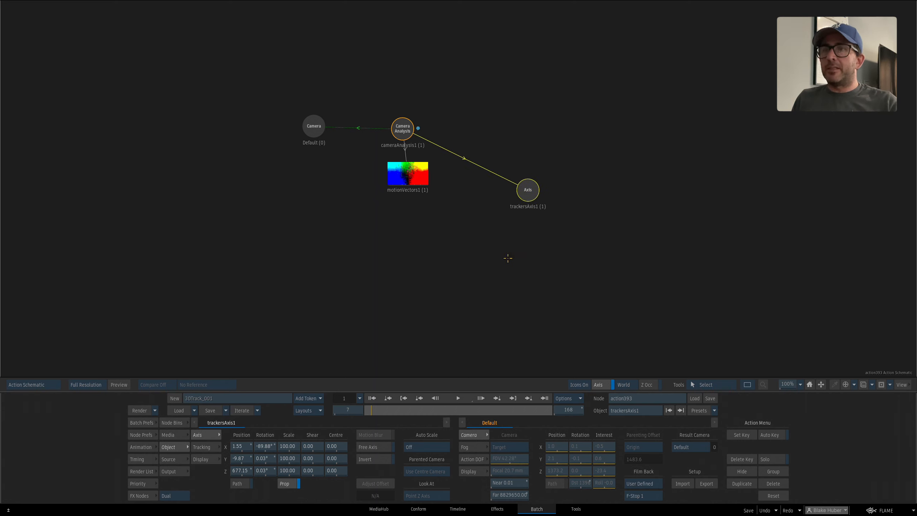
{"action": "left_click_drag", "start_coordinate": [523, 189], "coordinate": [523, 197]}
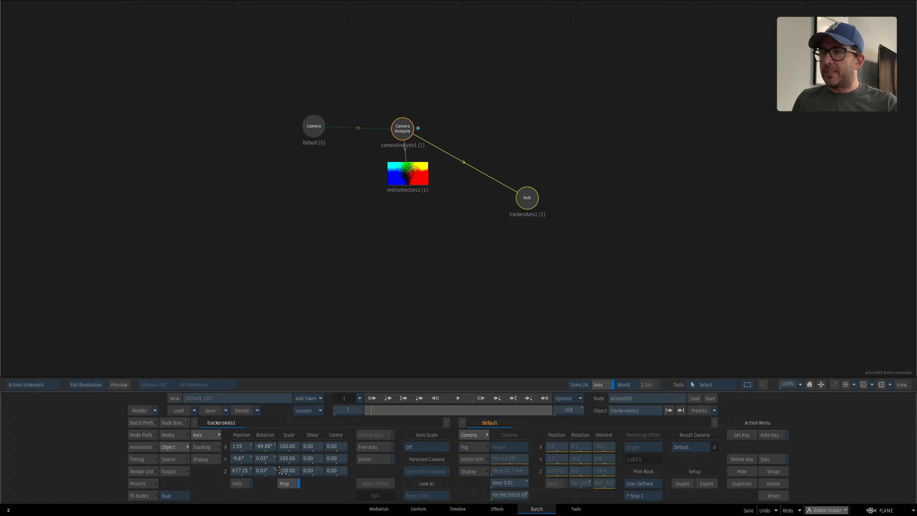
- Check the trackers axis against the ground grid in the camera and object views, then reselect the camera analysis node
{"action": "key", "text": "Escape"}
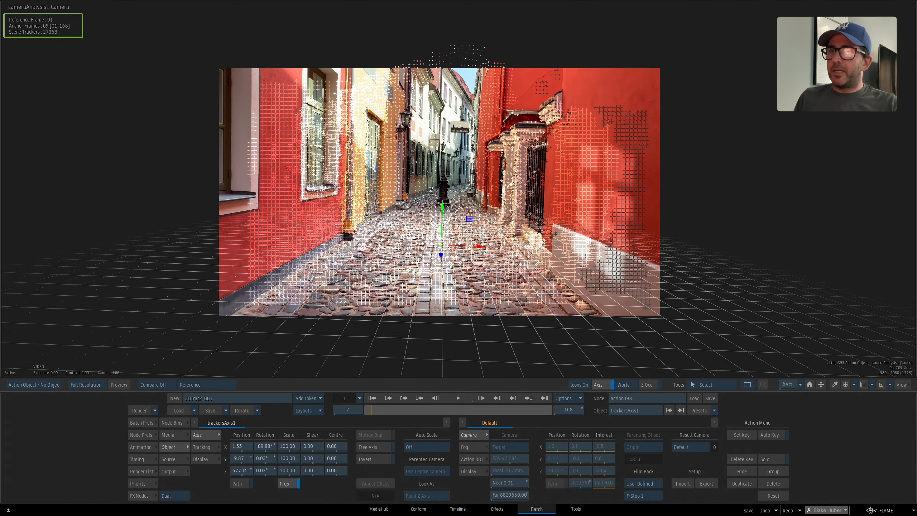
{"action": "left_click_drag", "start_coordinate": [473, 295], "coordinate": [459, 271]}
{"action": "key", "text": "F8"}
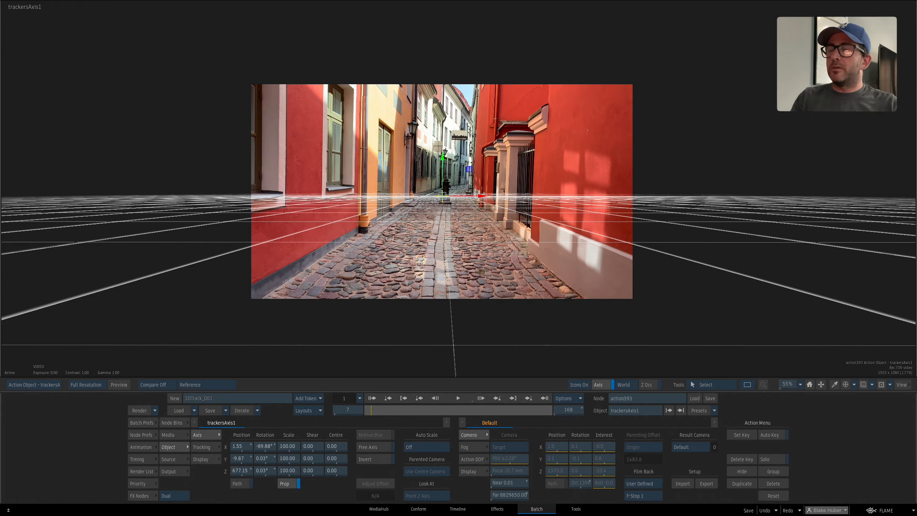
{"action": "key", "text": "Escape"}
{"action": "left_click", "coordinate": [400, 134]}
{"action": "key", "text": "F8"}
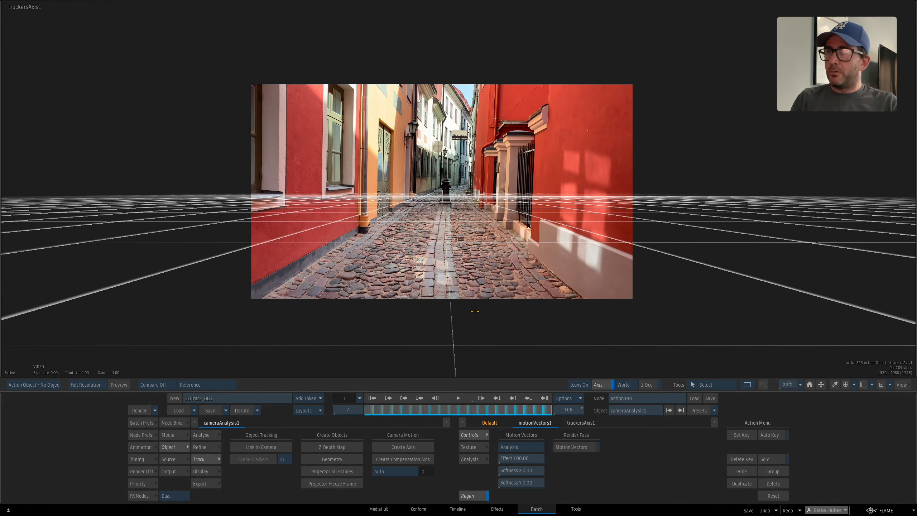
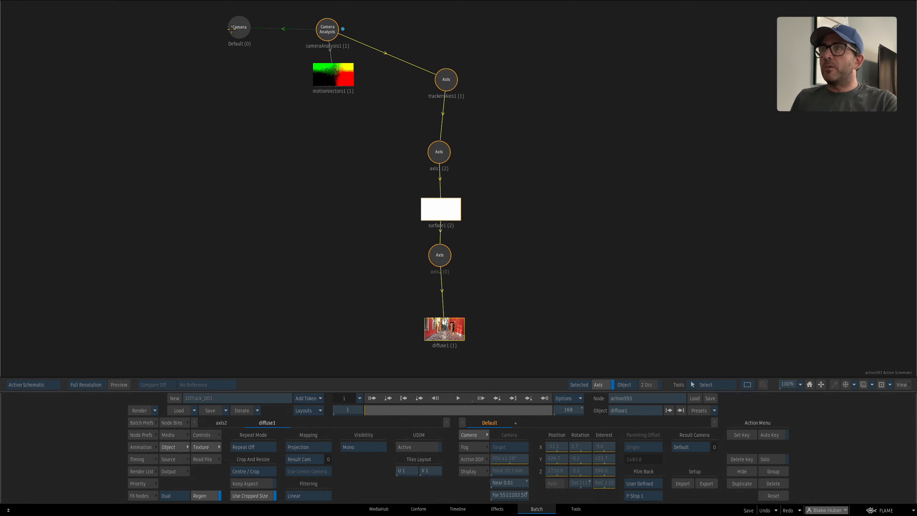
- Move the Default camera node lower in the schematic and set the diffuse map's projection camera to Default
{"action": "left_click_drag", "start_coordinate": [239, 29], "coordinate": [242, 67]}
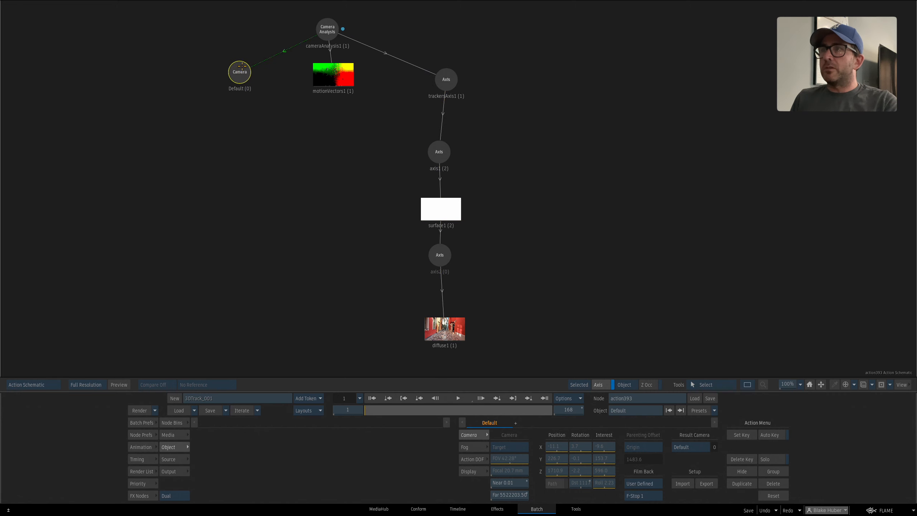
{"action": "left_click", "coordinate": [447, 332]}
{"action": "key", "text": "F4"}
{"action": "left_click", "coordinate": [319, 447]}
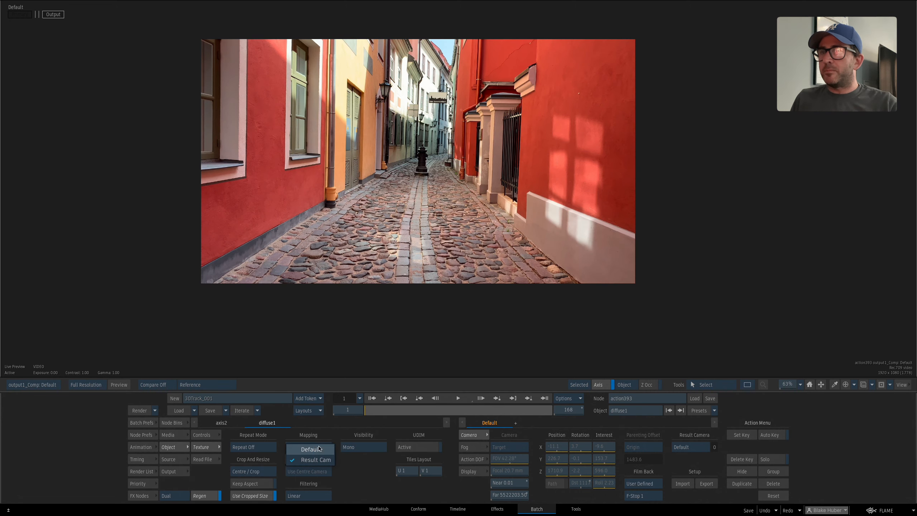
{"action": "left_click", "coordinate": [319, 449]}
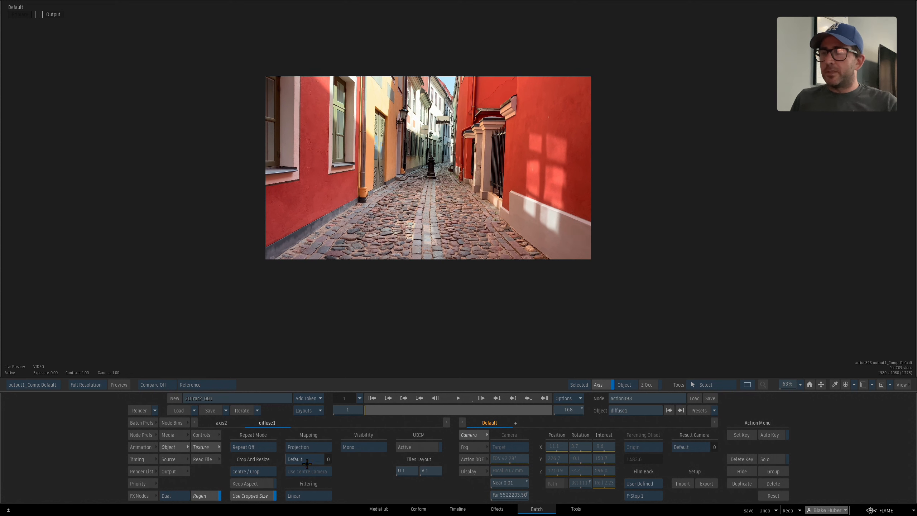
- Examine the projected cobblestone surface in the perspective view with the tracker point cloud and ground grid icons shown
{"action": "key", "text": "shift+F4"}
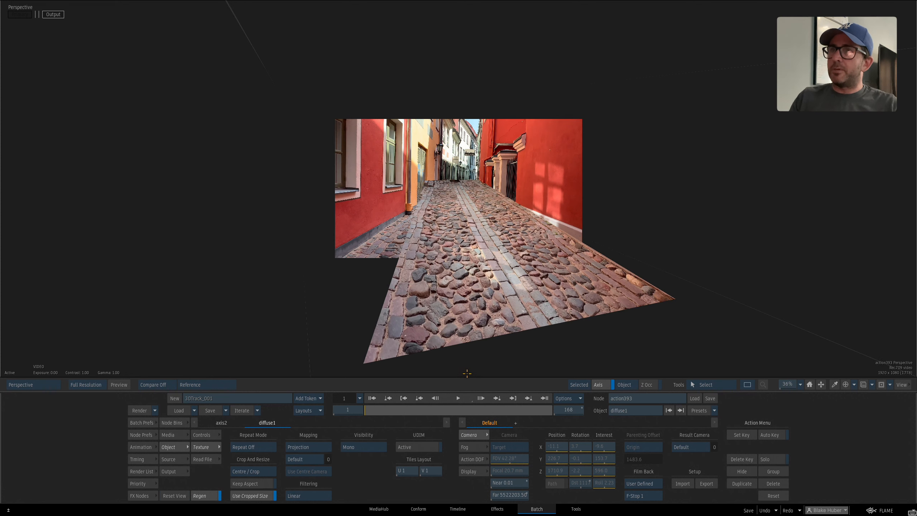
{"action": "left_click_drag", "start_coordinate": [493, 286], "coordinate": [469, 263]}
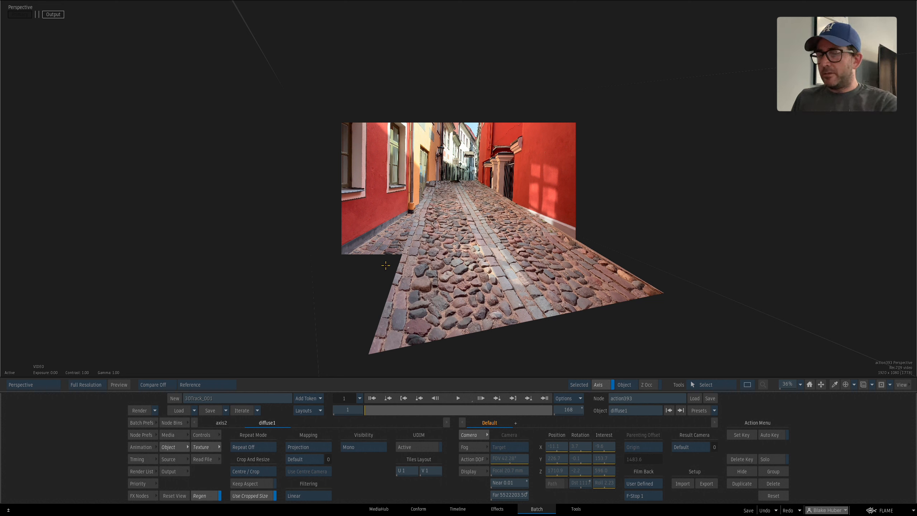
{"action": "key", "text": "i"}
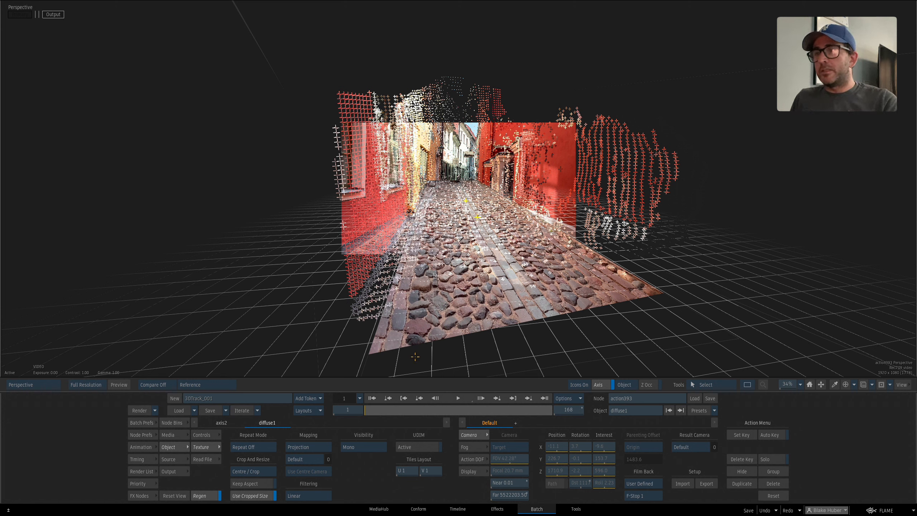
- Scrub through the shot in the perspective and top views to examine the footage projected on the cobblestone surface
{"action": "left_click_drag", "start_coordinate": [384, 412], "coordinate": [309, 409]}
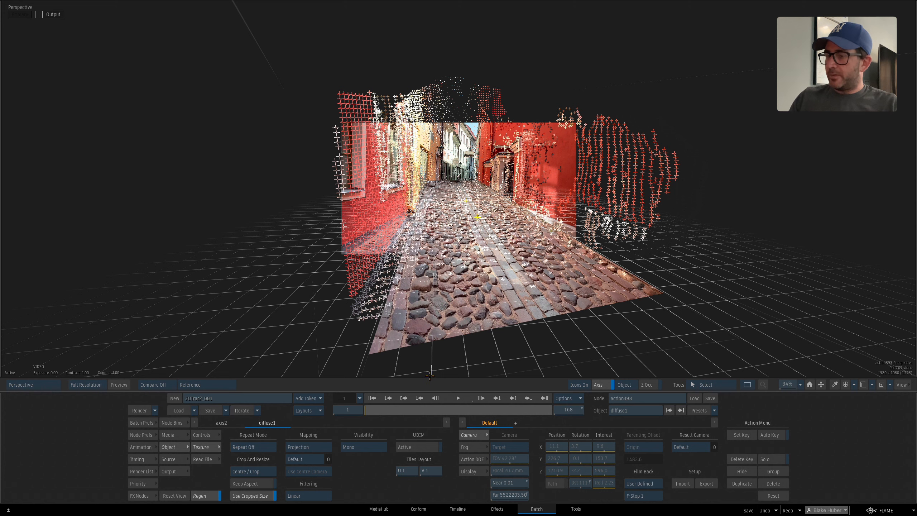
{"action": "key", "text": "t"}
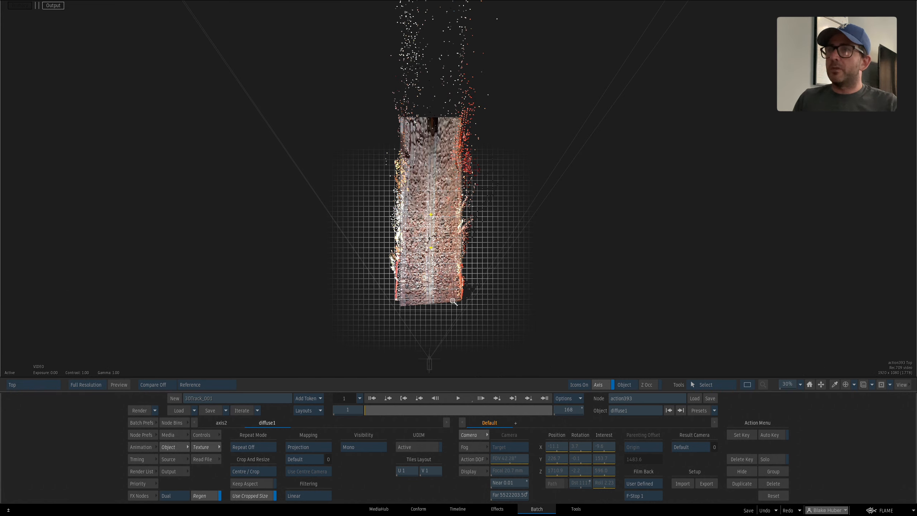
{"action": "left_click_drag", "start_coordinate": [453, 301], "coordinate": [538, 220]}
{"action": "left_click_drag", "start_coordinate": [380, 411], "coordinate": [275, 395]}
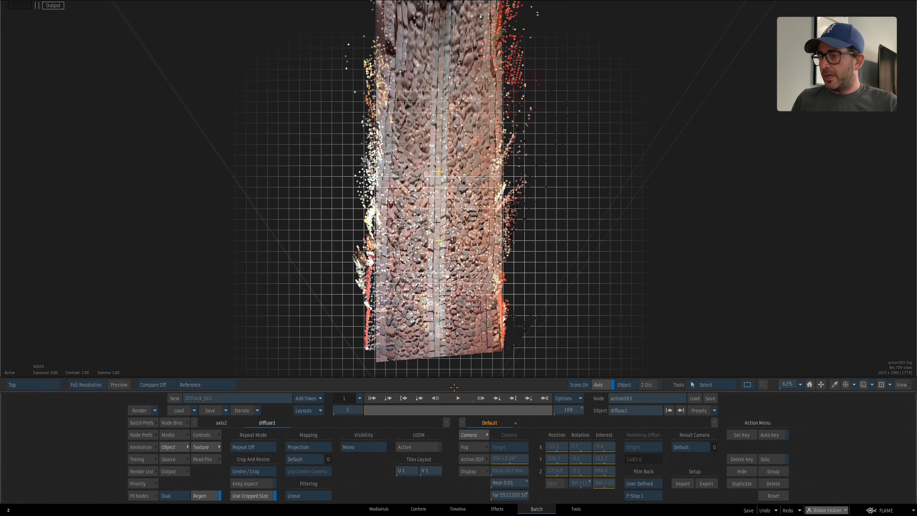
- Attach a new Camera node to surface1 in the Action schematic, tidying the surface and axis nodes around it
{"action": "key", "text": "F4"}
{"action": "key", "text": "Escape"}
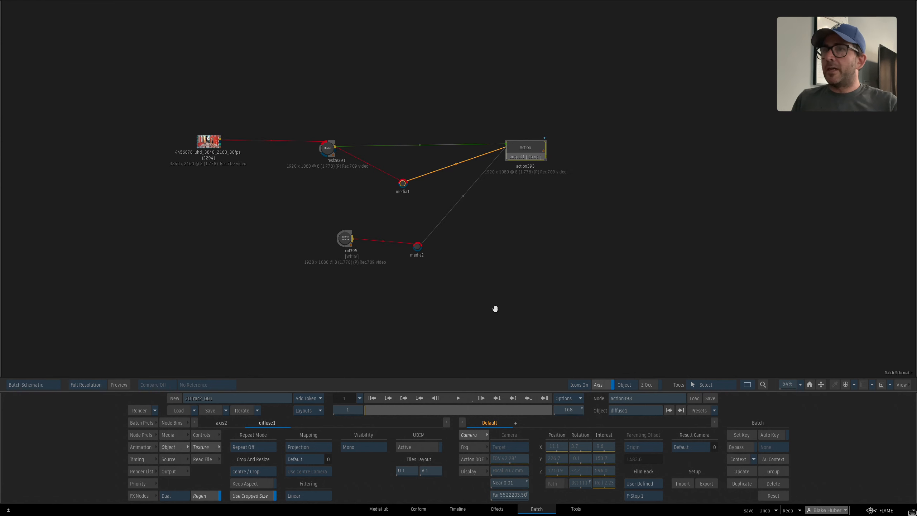
{"action": "left_click_drag", "start_coordinate": [496, 308], "coordinate": [475, 324]}
{"action": "double_click", "coordinate": [507, 174]}
{"action": "left_click_drag", "start_coordinate": [504, 207], "coordinate": [494, 203]}
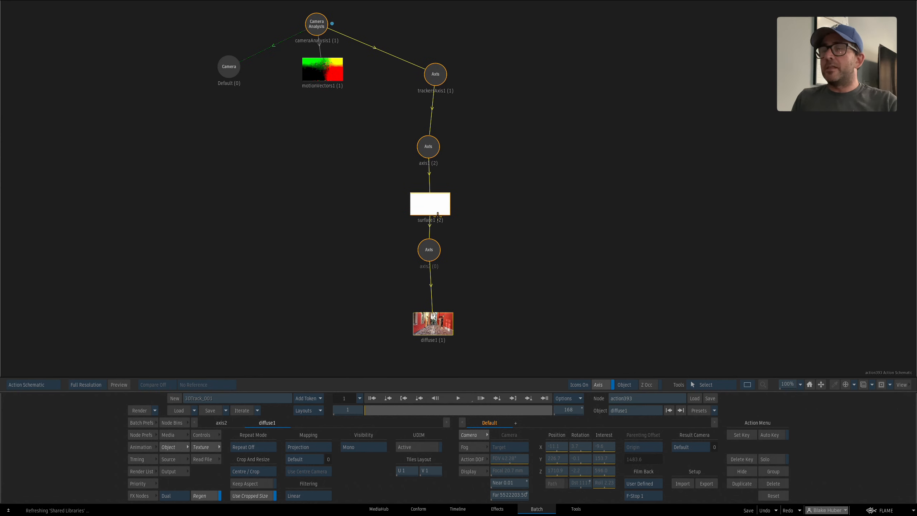
{"action": "left_click", "coordinate": [485, 225]}
{"action": "left_click_drag", "start_coordinate": [430, 205], "coordinate": [434, 207]}
{"action": "left_click", "coordinate": [176, 425]}
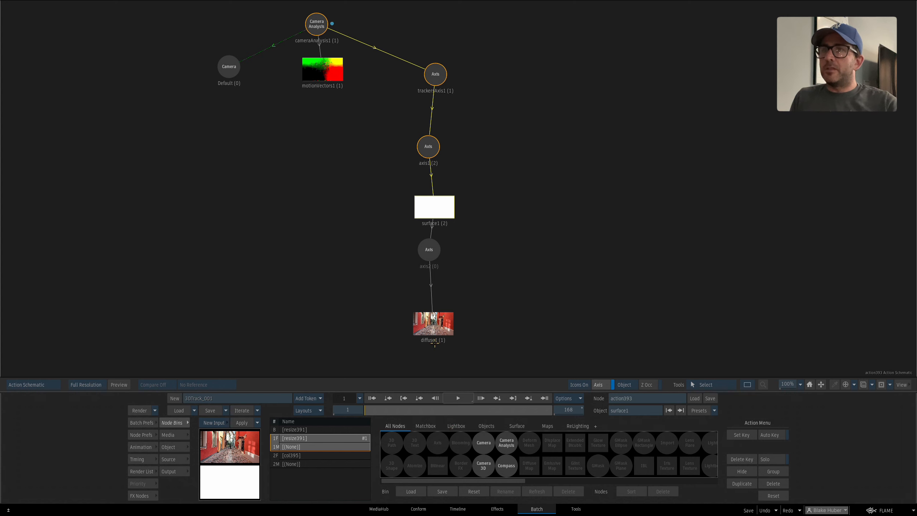
{"action": "left_click_drag", "start_coordinate": [430, 207], "coordinate": [432, 208]}
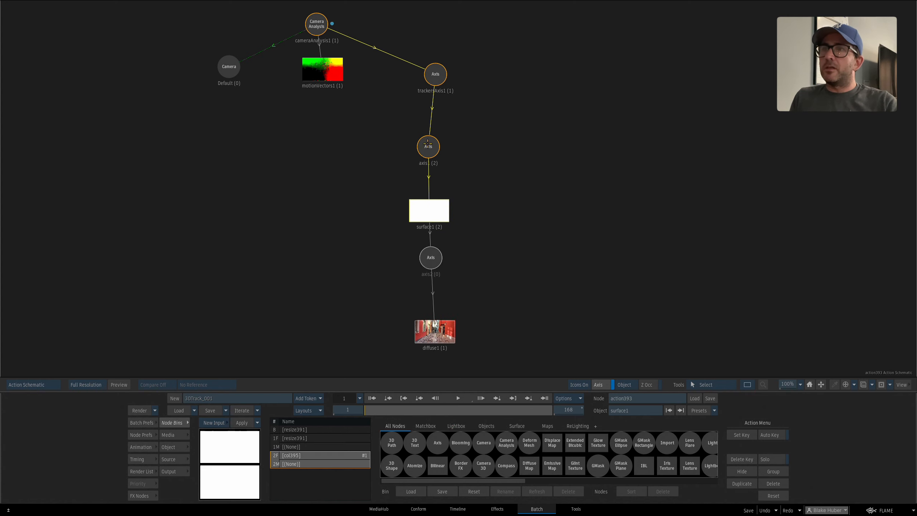
{"action": "left_click_drag", "start_coordinate": [428, 146], "coordinate": [423, 152]}
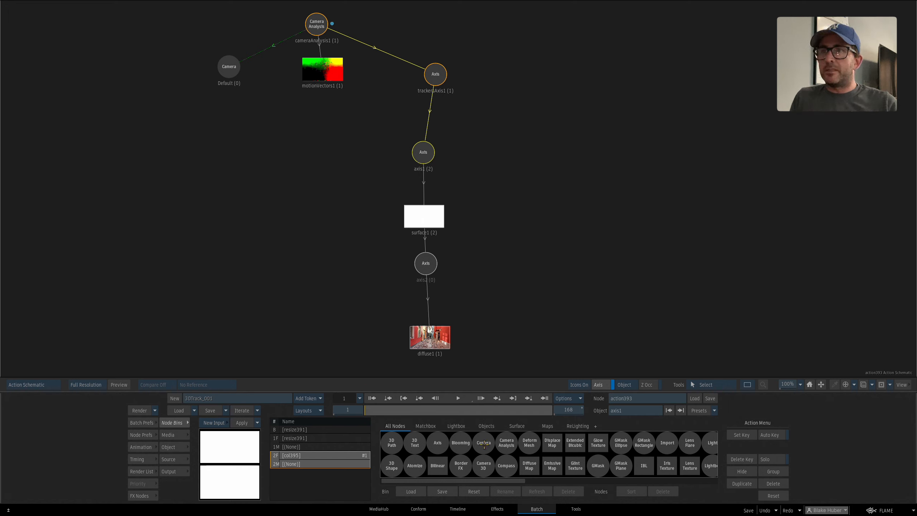
{"action": "left_click_drag", "start_coordinate": [484, 443], "coordinate": [428, 217]}
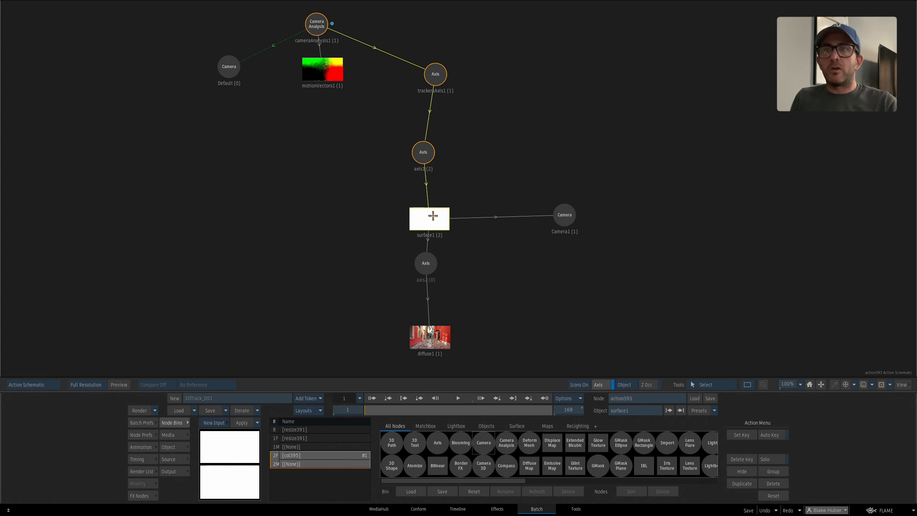
{"action": "left_click_drag", "start_coordinate": [565, 215], "coordinate": [556, 223]}
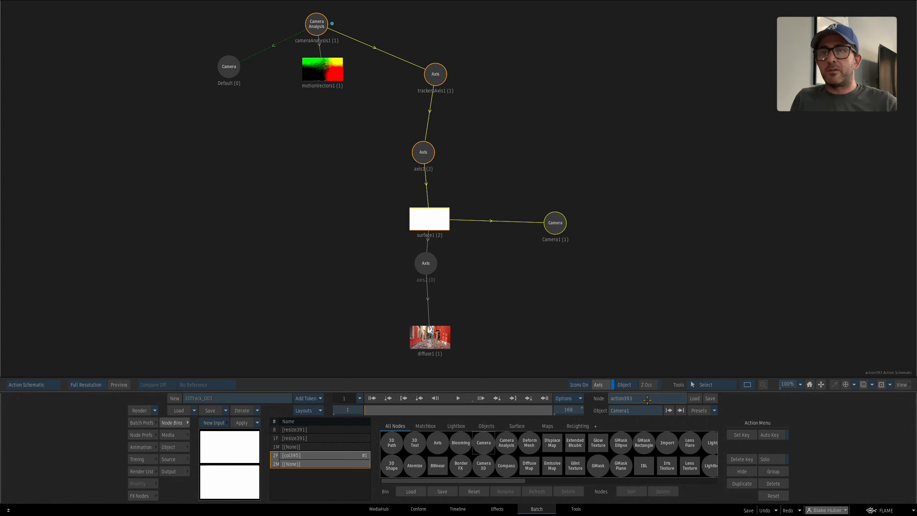
- Rename the new camera attached to the surface as STILLCAM and open its camera settings
{"action": "left_click", "coordinate": [633, 412]}
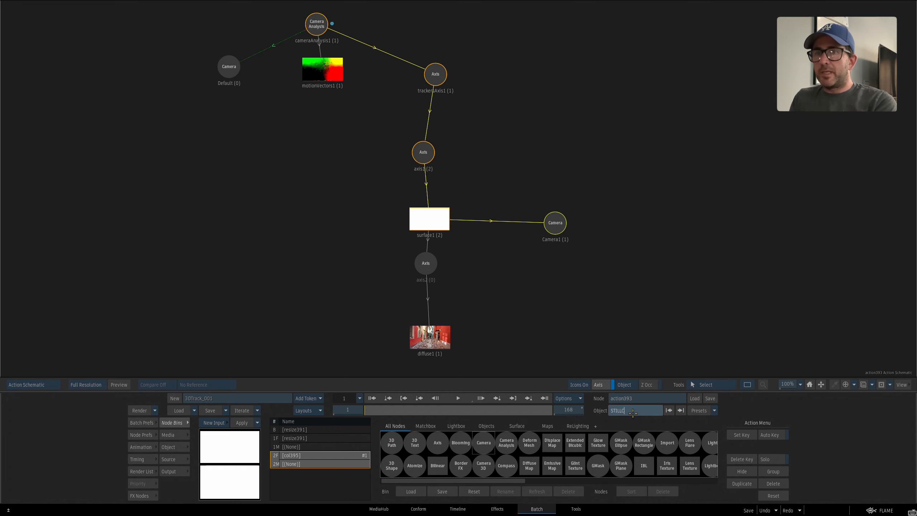
{"action": "type", "text": "STILLCAM"}
{"action": "key", "text": "Return"}
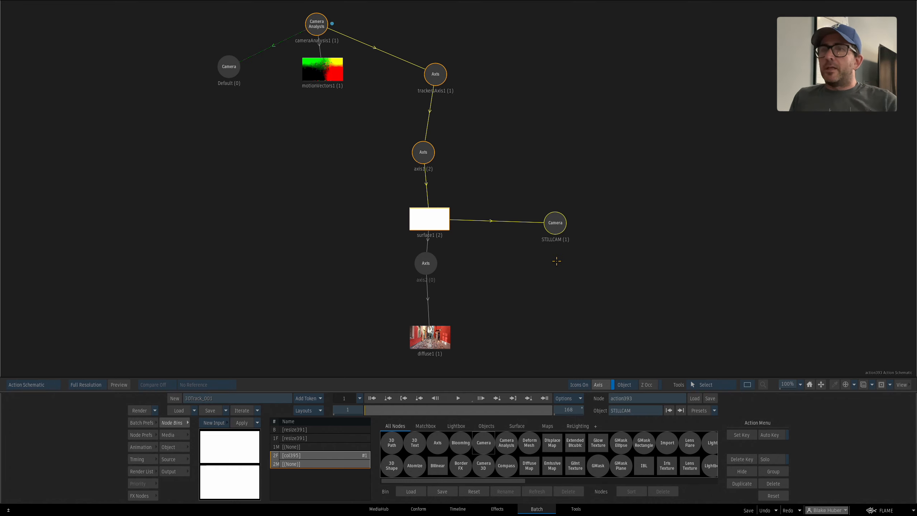
{"action": "left_click_drag", "start_coordinate": [555, 220], "coordinate": [548, 227]}
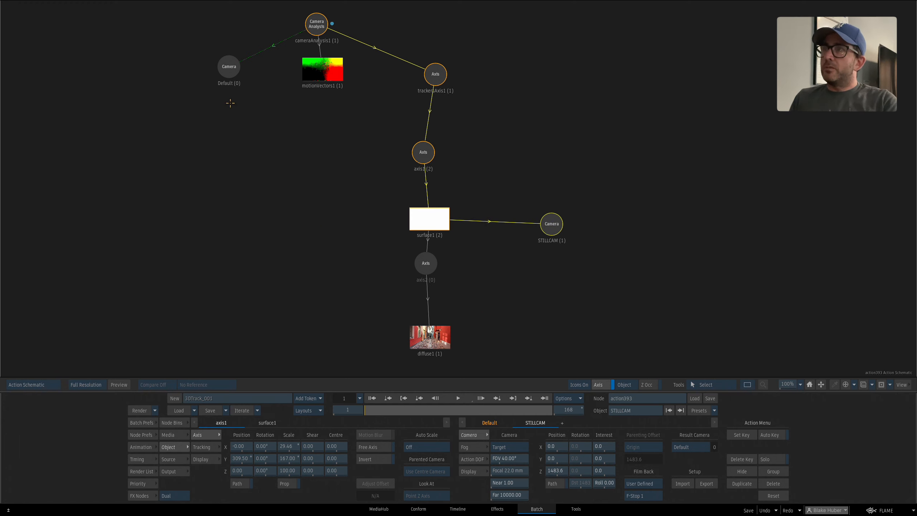
- Check the Default camera node's settings and examine the surface outline against the street through the Default camera
{"action": "left_click_drag", "start_coordinate": [229, 67], "coordinate": [220, 85]}
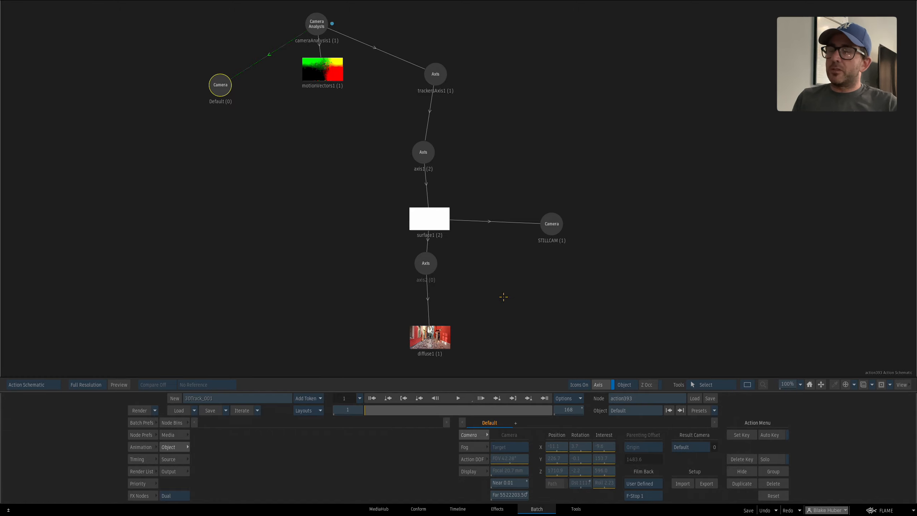
{"action": "left_click", "coordinate": [541, 286]}
{"action": "left_click", "coordinate": [425, 226]}
{"action": "key", "text": "F4"}
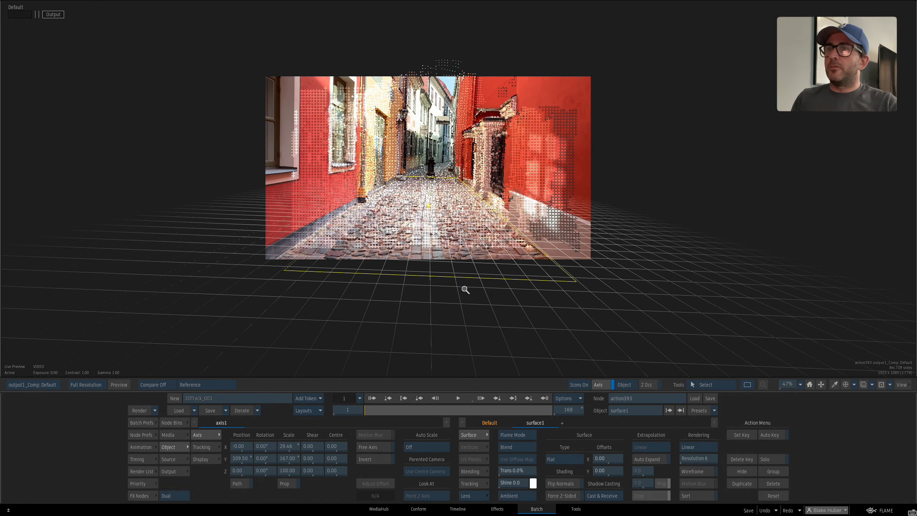
{"action": "left_click_drag", "start_coordinate": [467, 295], "coordinate": [455, 313]}
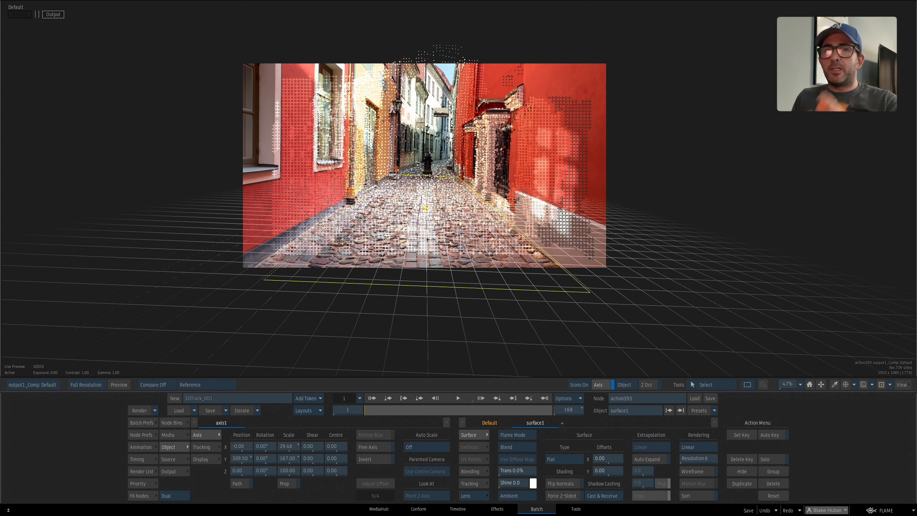
- Set the result camera to STILLCAM and show the output through it
{"action": "key", "text": "Escape"}
{"action": "left_click", "coordinate": [553, 244]}
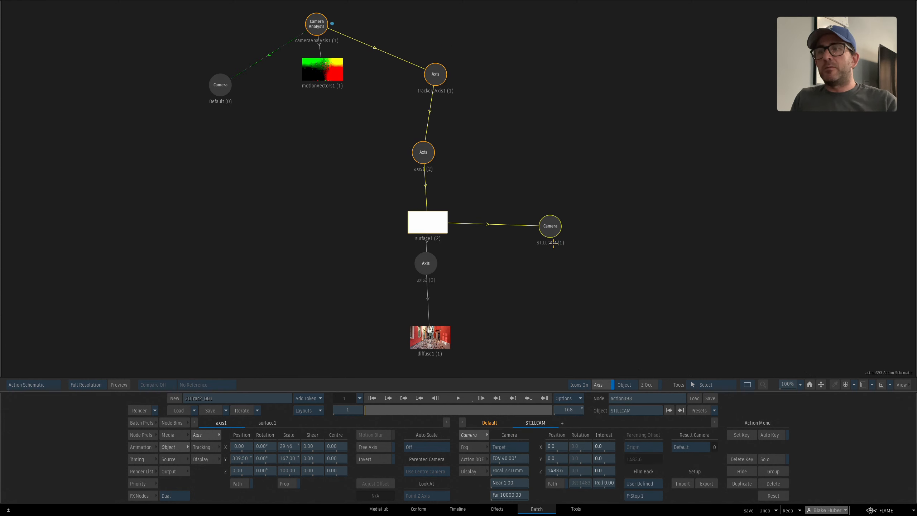
{"action": "mouse_move", "coordinate": [549, 242]}
{"action": "left_mouse_down"}
{"action": "mouse_move", "coordinate": [554, 255]}
{"action": "mouse_move", "coordinate": [552, 246]}
{"action": "left_mouse_up"}
{"action": "left_click", "coordinate": [694, 447]}
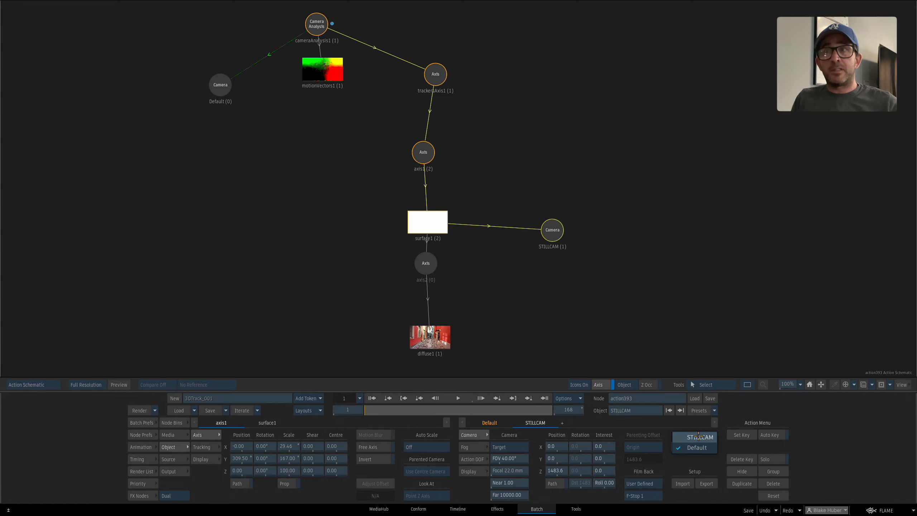
{"action": "left_click", "coordinate": [699, 437]}
{"action": "key", "text": "Escape"}
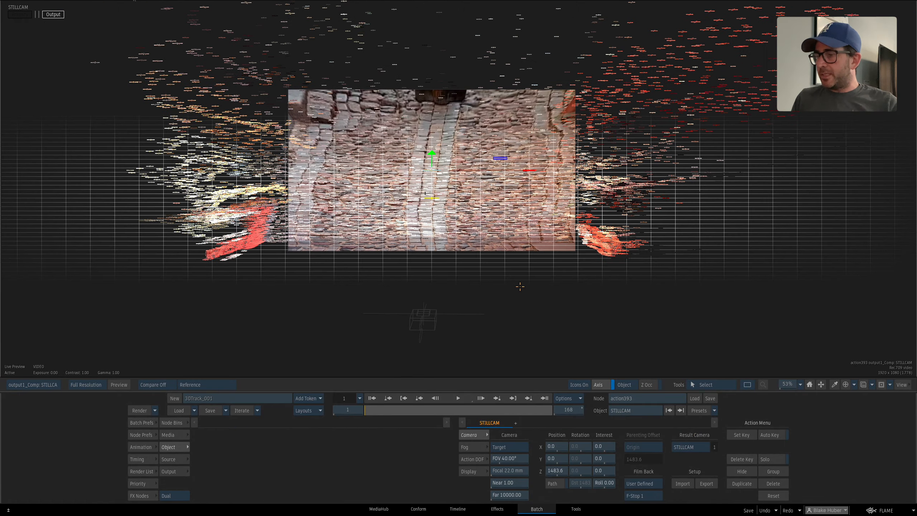
- Examine STILLCAM's placement above the ground surface in the front and side views and its parent link in the schematic
{"action": "key", "text": "F1"}
{"action": "left_click_drag", "start_coordinate": [520, 287], "coordinate": [536, 334]}
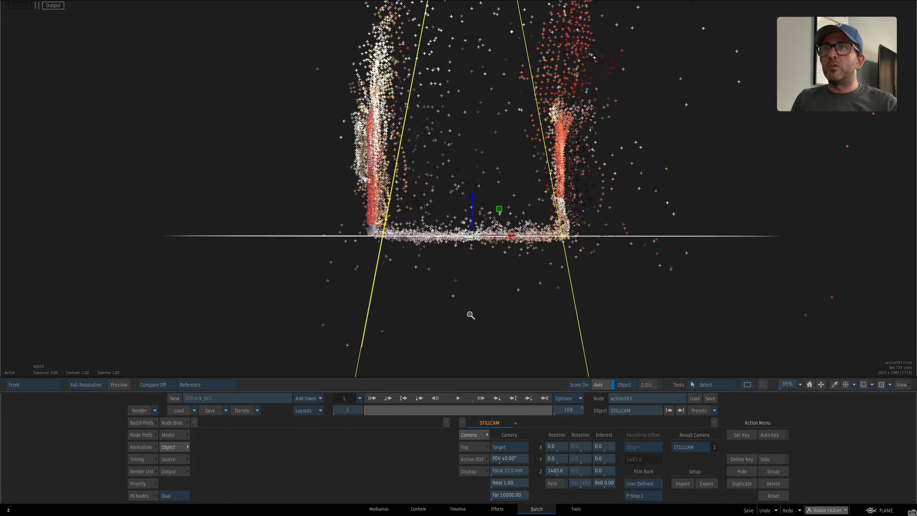
{"action": "left_click_drag", "start_coordinate": [477, 311], "coordinate": [436, 314]}
{"action": "key", "text": "F4"}
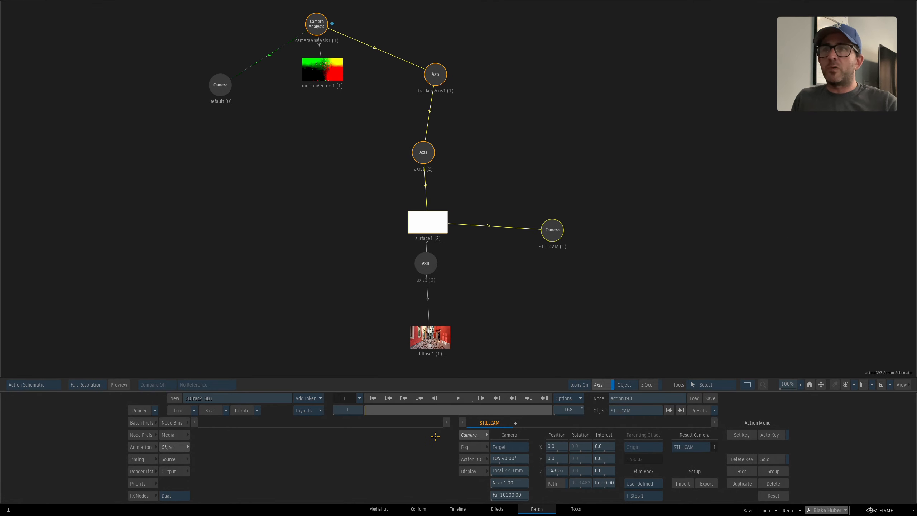
{"action": "left_click_drag", "start_coordinate": [550, 226], "coordinate": [546, 234]}
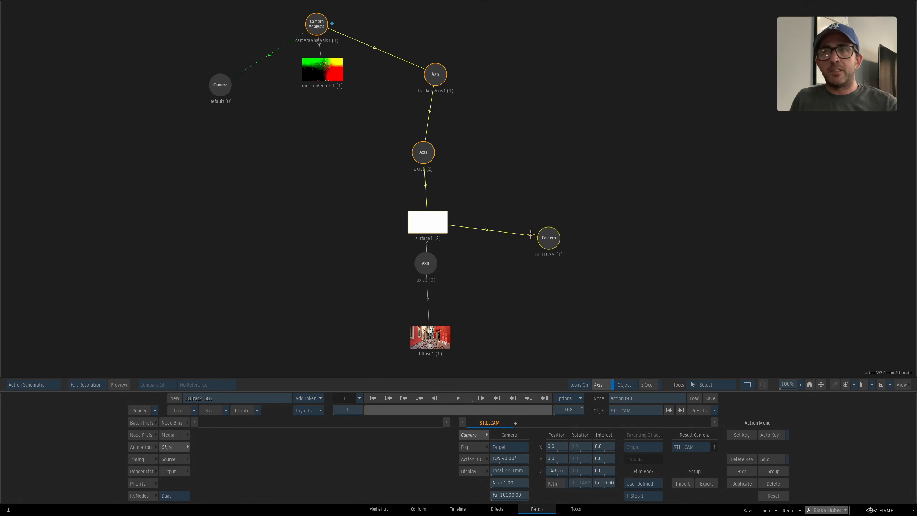
{"action": "mouse_move", "coordinate": [425, 225]}
{"action": "left_mouse_down"}
{"action": "mouse_move", "coordinate": [413, 221]}
{"action": "mouse_move", "coordinate": [441, 226]}
{"action": "mouse_move", "coordinate": [425, 231]}
{"action": "left_mouse_up"}
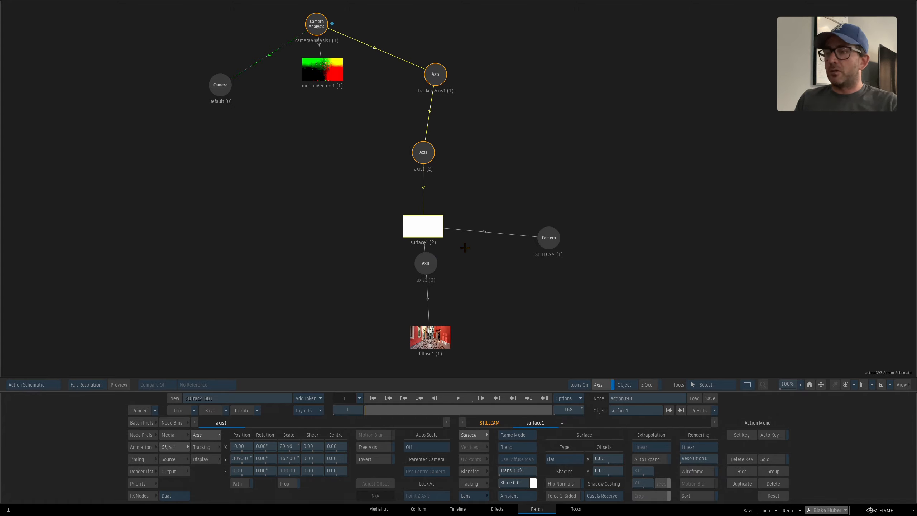
{"action": "key", "text": "F4"}
{"action": "left_click_drag", "start_coordinate": [473, 278], "coordinate": [429, 293]}
{"action": "key", "text": "F4"}
{"action": "left_click_drag", "start_coordinate": [429, 292], "coordinate": [398, 311]}
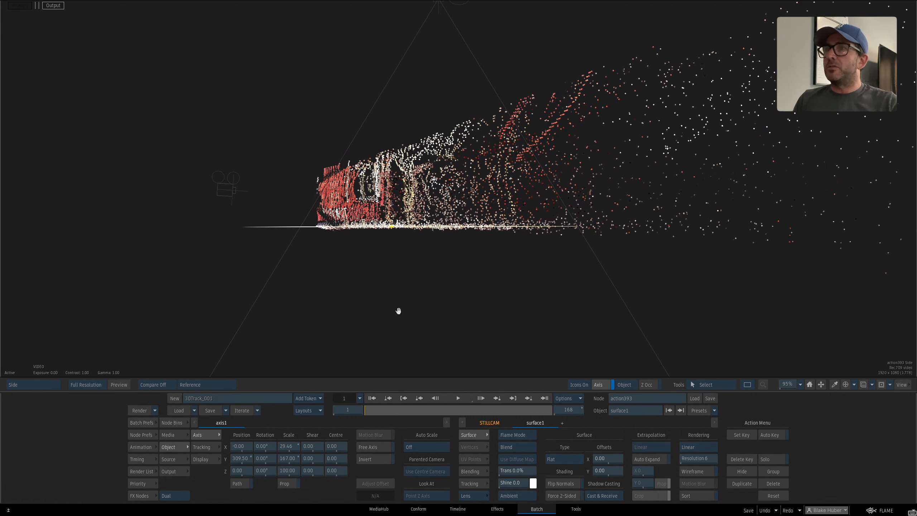
- Select the cameras in the side view and scrub the timeline to compare the tracked camera's motion with STILLCAM
{"action": "key", "text": "Escape"}
{"action": "left_click_drag", "start_coordinate": [396, 244], "coordinate": [326, 168]}
{"action": "left_click_drag", "start_coordinate": [263, 49], "coordinate": [564, 337]}
{"action": "key", "text": "Escape"}
{"action": "left_click_drag", "start_coordinate": [539, 293], "coordinate": [483, 295]}
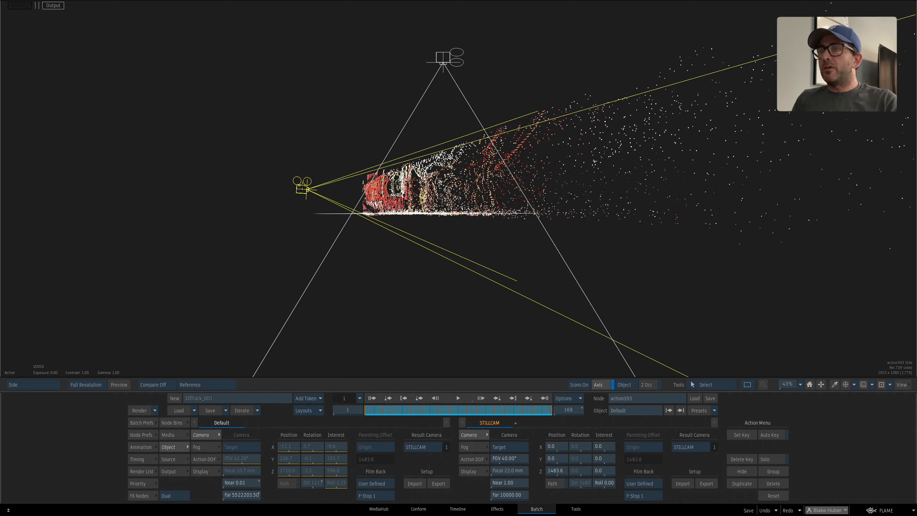
{"action": "left_click_drag", "start_coordinate": [374, 411], "coordinate": [511, 406]}
{"action": "left_click_drag", "start_coordinate": [469, 316], "coordinate": [523, 315]}
{"action": "left_click_drag", "start_coordinate": [403, 406], "coordinate": [365, 408]}
{"action": "left_click_drag", "start_coordinate": [367, 360], "coordinate": [367, 299]}
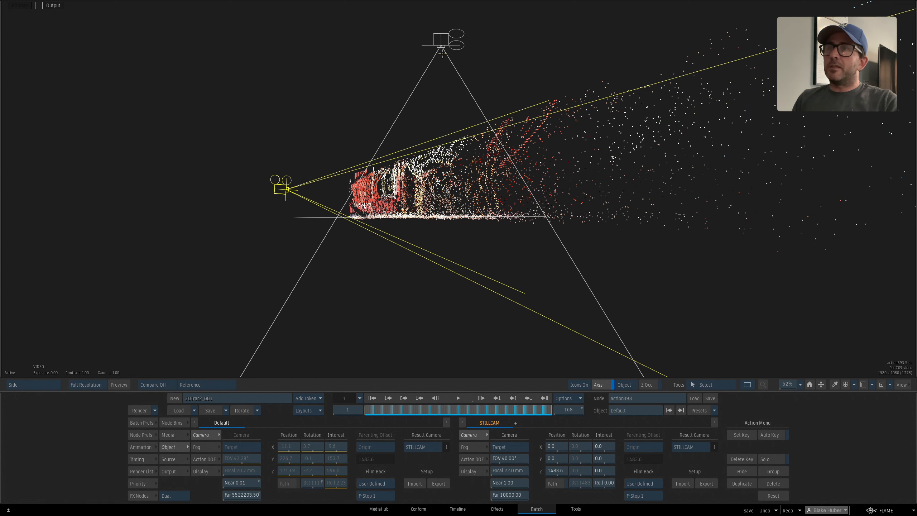
- Select STILLCAM in the side view, check it over several frames, and return to the first frame
{"action": "left_click_drag", "start_coordinate": [443, 53], "coordinate": [445, 70]}
{"action": "left_click", "coordinate": [454, 52]}
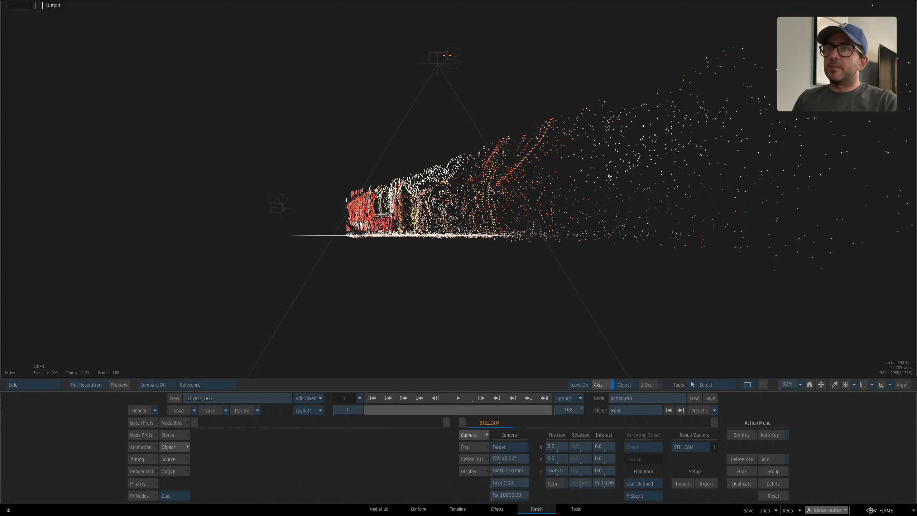
{"action": "left_click", "coordinate": [448, 56]}
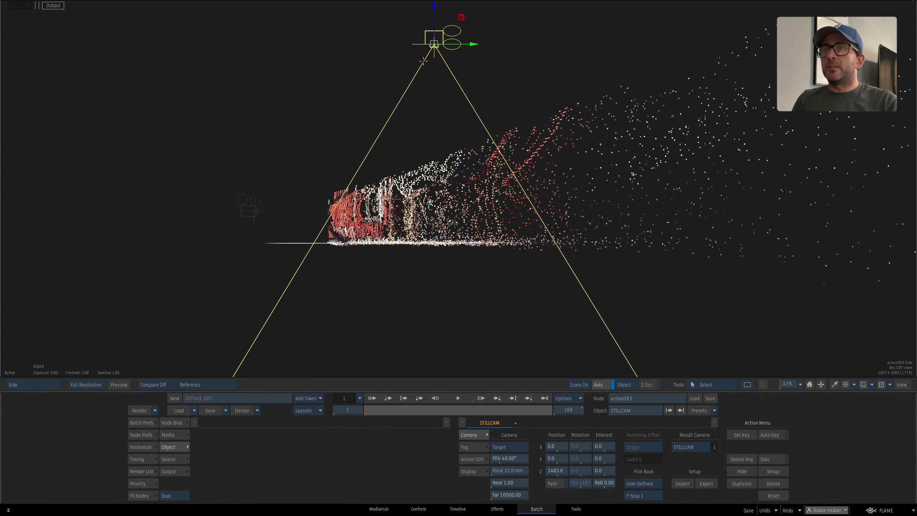
{"action": "key", "text": "F4"}
{"action": "key", "text": "F4"}
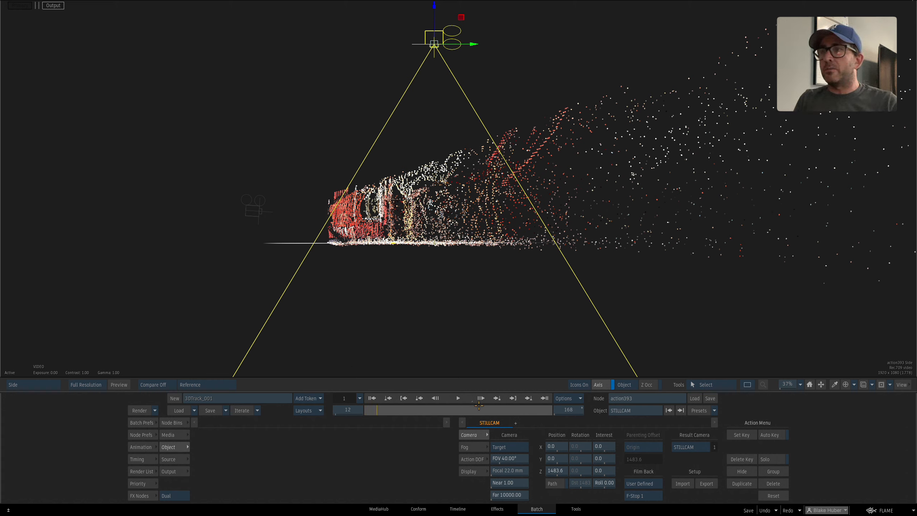
{"action": "left_click", "coordinate": [372, 398]}
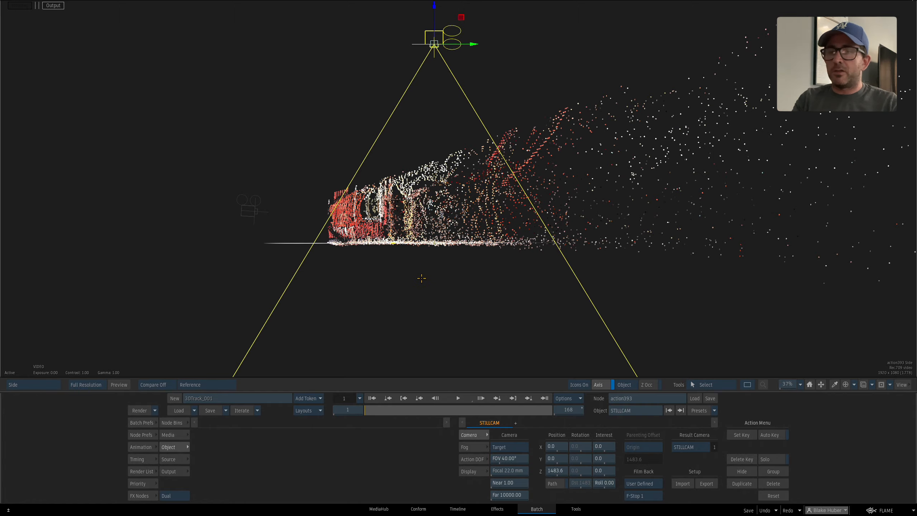
- Examine STILLCAM's frustum over the projected street in the perspective view
{"action": "key", "text": "shift+p"}
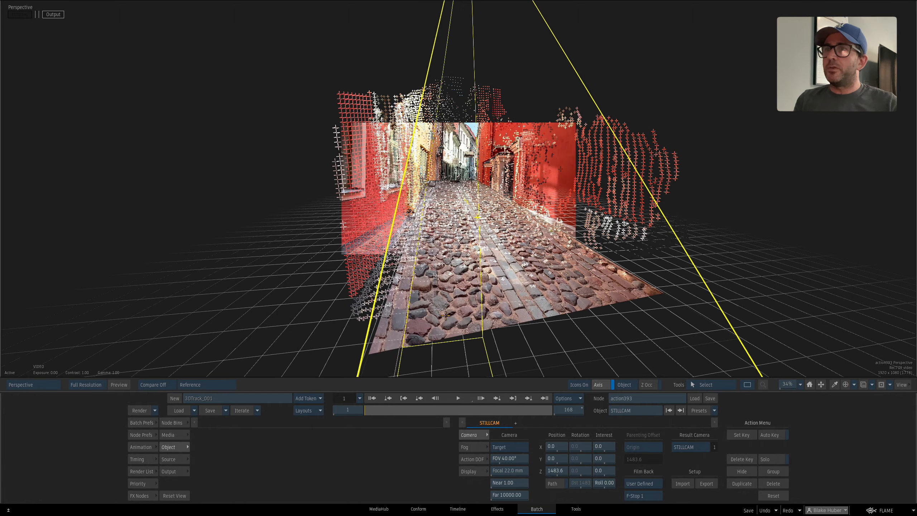
{"action": "left_click_drag", "start_coordinate": [446, 316], "coordinate": [432, 213]}
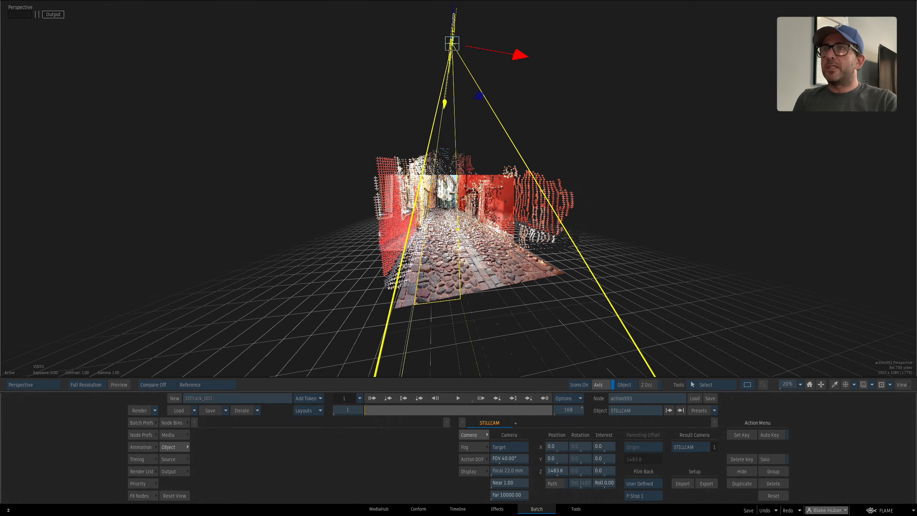
{"action": "left_click_drag", "start_coordinate": [391, 338], "coordinate": [476, 305]}
- In the STILLCAM output, limit the icons to Selected, set the media background to Back Off, and scrub the shot
{"action": "key", "text": "F4"}
{"action": "key", "text": "ctrl+i"}
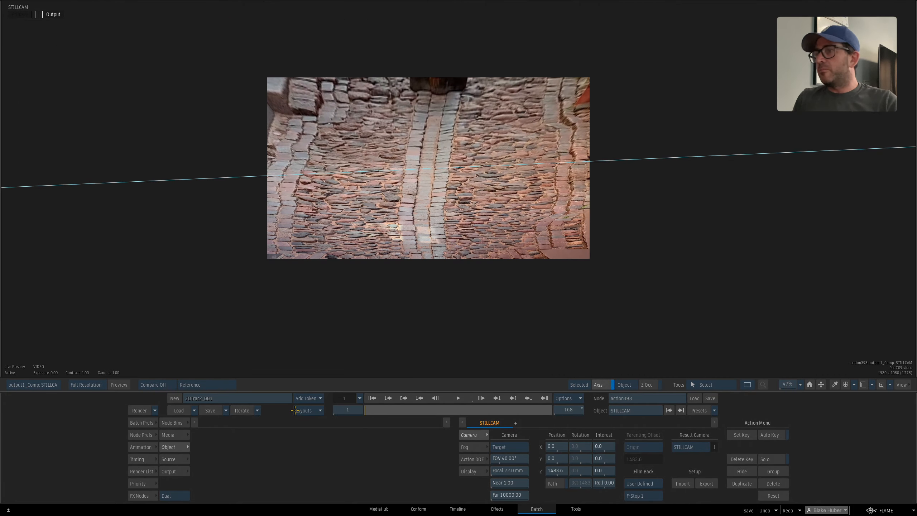
{"action": "left_click", "coordinate": [170, 435]}
{"action": "left_click", "coordinate": [327, 447]}
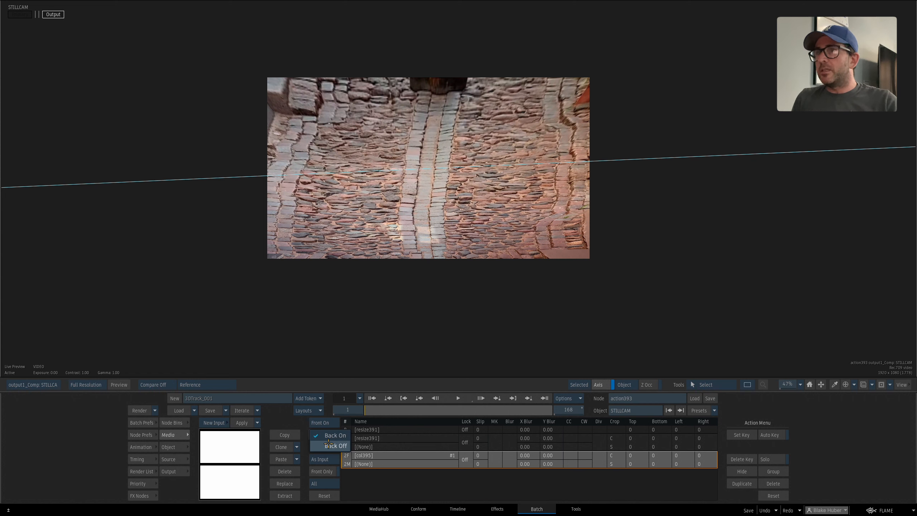
{"action": "left_click", "coordinate": [329, 445]}
{"action": "left_click_drag", "start_coordinate": [377, 411], "coordinate": [276, 388]}
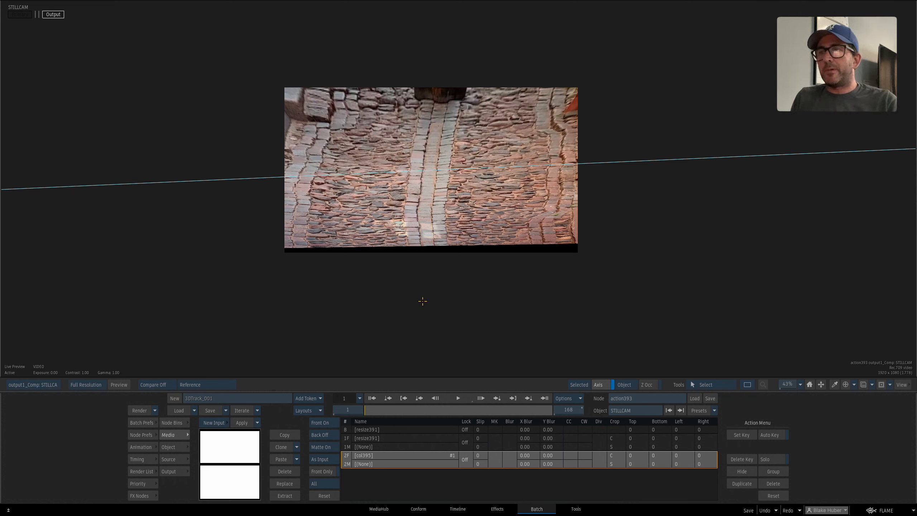
- Return to the Batch schematic, add a Paint node after the Action output, and open it
{"action": "left_click_drag", "start_coordinate": [379, 410], "coordinate": [258, 410]}
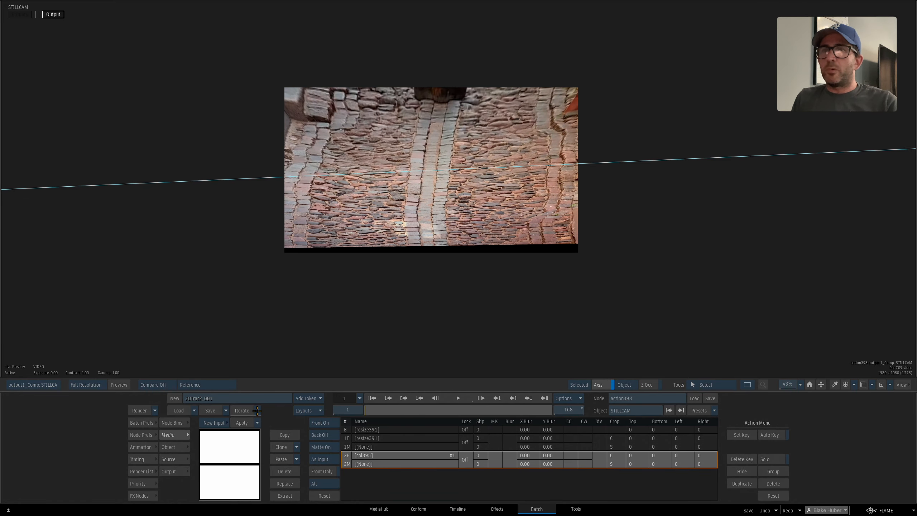
{"action": "key", "text": "Escape"}
{"action": "left_click_drag", "start_coordinate": [443, 270], "coordinate": [360, 291]}
{"action": "left_click", "coordinate": [143, 496]}
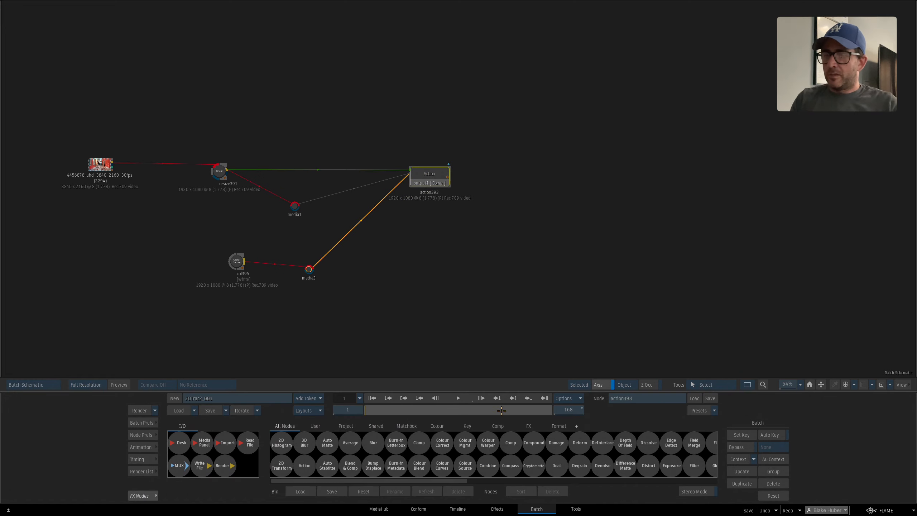
{"action": "scroll", "coordinate": [504, 455], "scroll_direction": "down", "scroll_amount": 10}
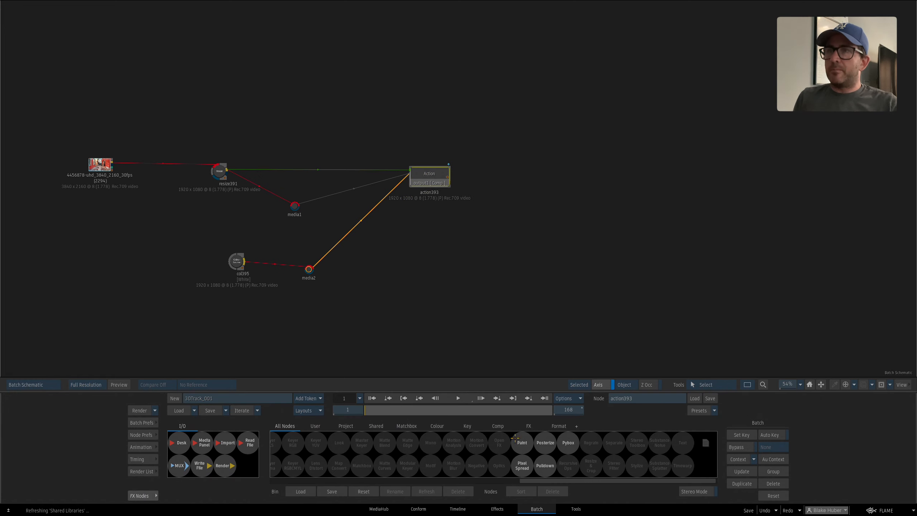
{"action": "mouse_move", "coordinate": [515, 438]}
{"action": "left_mouse_down"}
{"action": "mouse_move", "coordinate": [464, 188]}
{"action": "mouse_move", "coordinate": [500, 193]}
{"action": "mouse_move", "coordinate": [509, 245]}
{"action": "left_mouse_up"}
{"action": "double_click", "coordinate": [500, 193]}
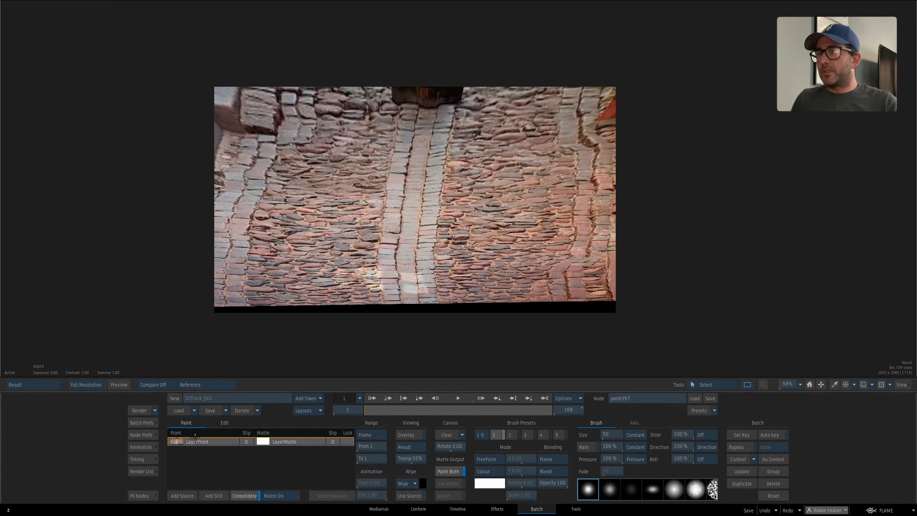
- Set the paint range to Sequence and enlarge the brush to a size of 265
{"action": "left_click", "coordinate": [375, 435]}
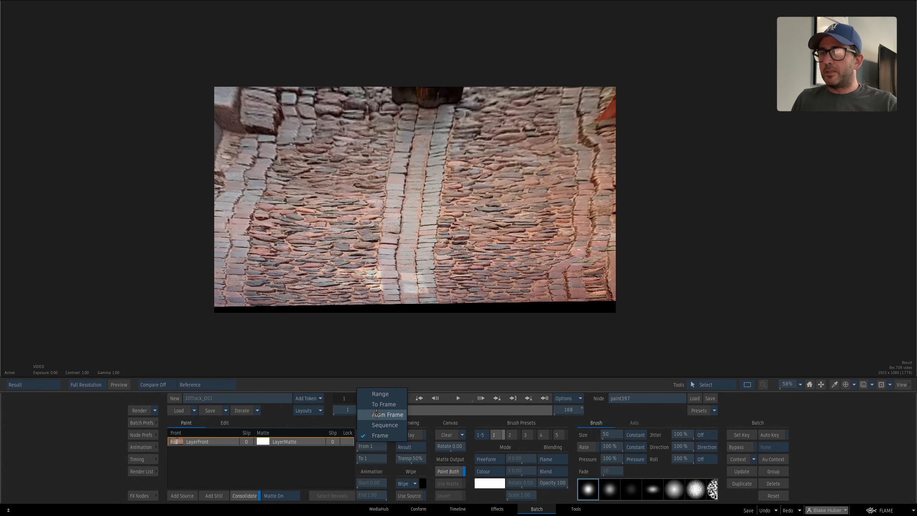
{"action": "left_click", "coordinate": [391, 428]}
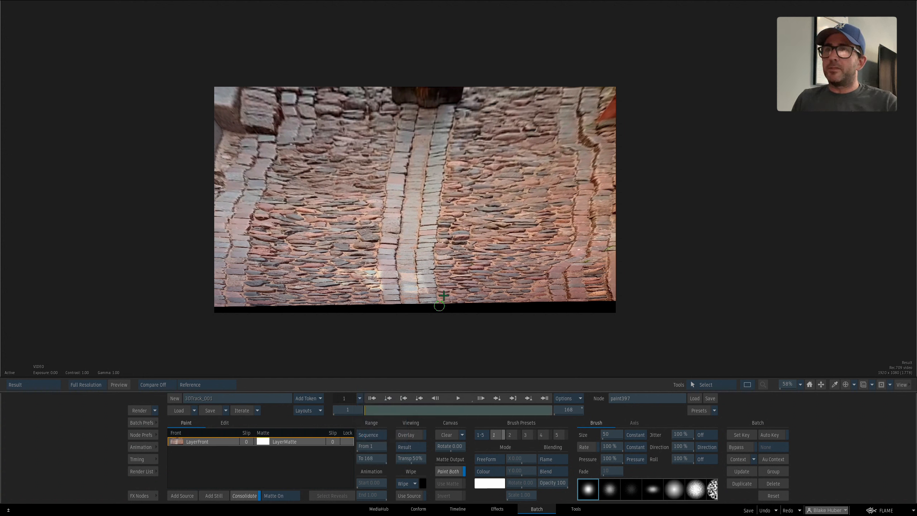
{"action": "left_click_drag", "start_coordinate": [486, 160], "coordinate": [542, 142]}
{"action": "mouse_move", "coordinate": [488, 162]}
{"action": "left_mouse_down"}
{"action": "mouse_move", "coordinate": [525, 146]}
{"action": "mouse_move", "coordinate": [473, 162]}
{"action": "mouse_move", "coordinate": [555, 139]}
{"action": "mouse_move", "coordinate": [469, 146]}
{"action": "mouse_move", "coordinate": [527, 141]}
{"action": "left_mouse_up"}
{"action": "left_click", "coordinate": [526, 141]}
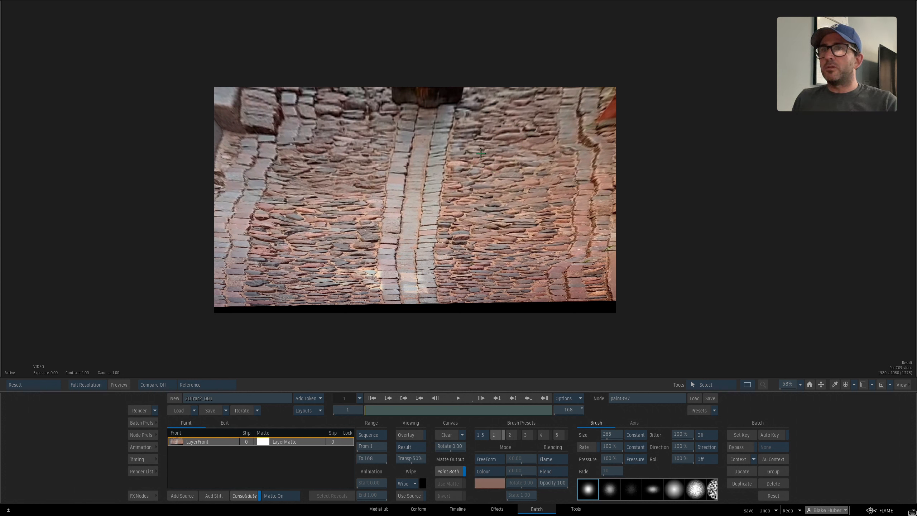
{"action": "left_click", "coordinate": [487, 152]}
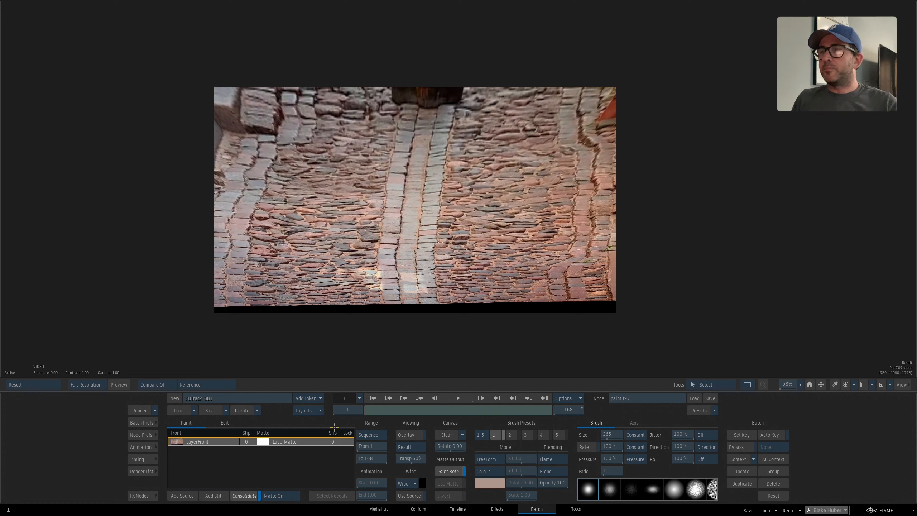
{"action": "left_click", "coordinate": [494, 143]}
{"action": "left_click", "coordinate": [452, 159]}
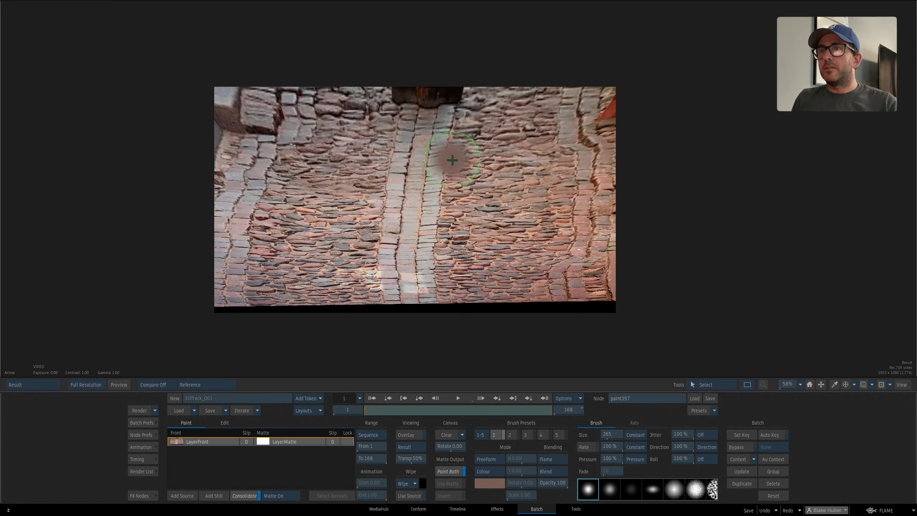
{"action": "key", "text": "ctrl+z"}
- Switch the paint mode to Rec Clone and clone cobblestones over the right-hand part of the central pale stone strip
{"action": "left_click", "coordinate": [490, 471]}
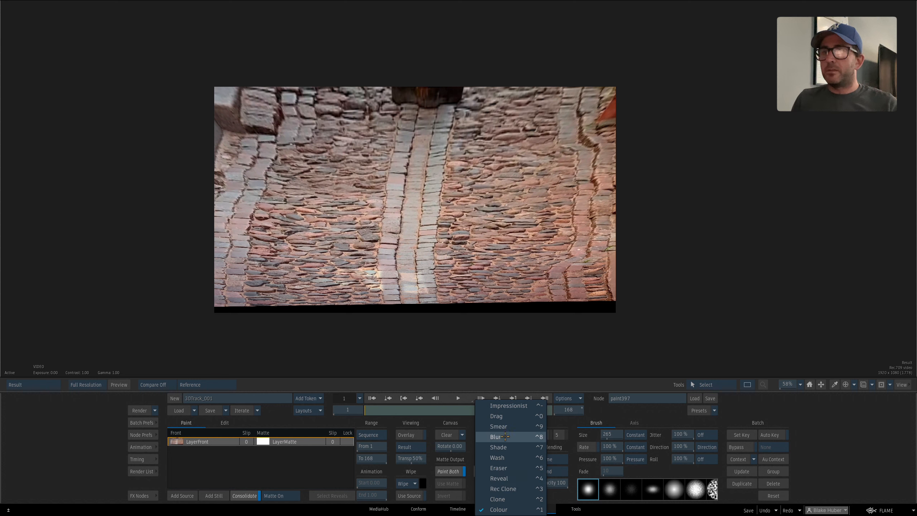
{"action": "left_click", "coordinate": [498, 489]}
{"action": "mouse_move", "coordinate": [523, 119]}
{"action": "left_mouse_down"}
{"action": "mouse_move", "coordinate": [462, 128]}
{"action": "mouse_move", "coordinate": [432, 198]}
{"action": "mouse_move", "coordinate": [452, 156]}
{"action": "mouse_move", "coordinate": [449, 134]}
{"action": "mouse_move", "coordinate": [442, 192]}
{"action": "mouse_move", "coordinate": [501, 184]}
{"action": "mouse_move", "coordinate": [499, 273]}
{"action": "mouse_move", "coordinate": [505, 114]}
{"action": "mouse_move", "coordinate": [447, 122]}
{"action": "mouse_move", "coordinate": [435, 264]}
{"action": "left_mouse_up"}
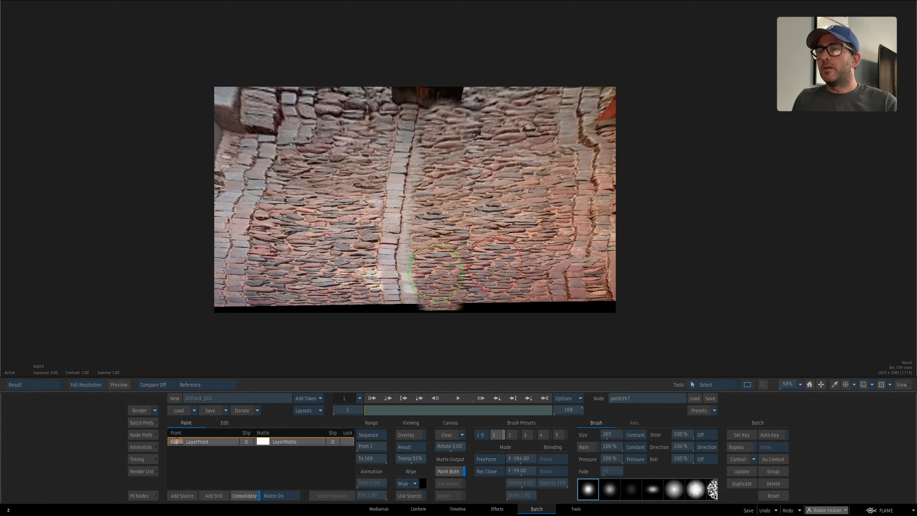
- Clone from the cobblestones on the left over the remaining pale strip, resampling the source for its upper part
{"action": "left_click", "coordinate": [421, 217], "text": "ctrl"}
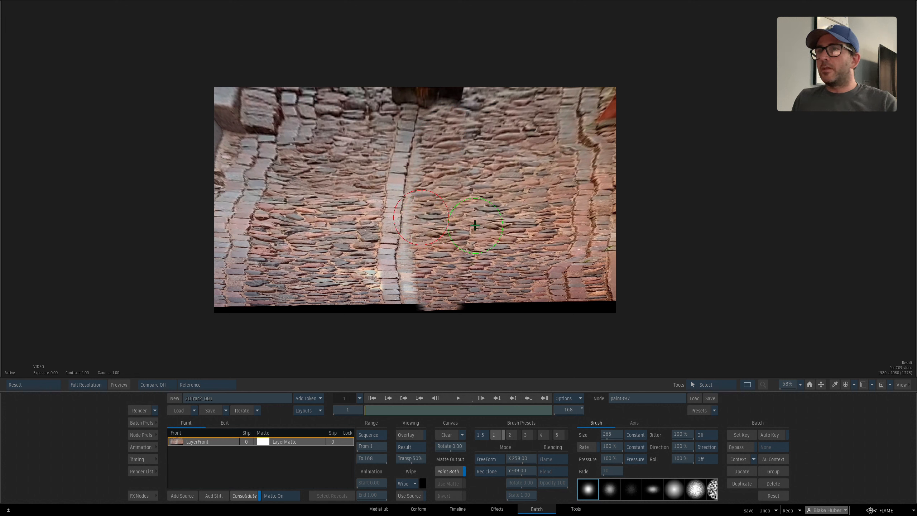
{"action": "mouse_move", "coordinate": [392, 178]}
{"action": "left_mouse_down"}
{"action": "mouse_move", "coordinate": [384, 260]}
{"action": "mouse_move", "coordinate": [398, 275]}
{"action": "left_mouse_up"}
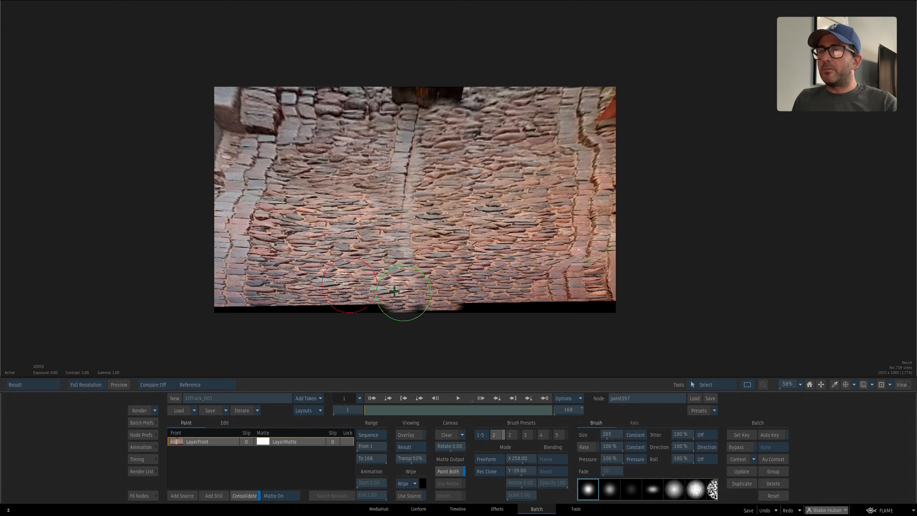
{"action": "mouse_move", "coordinate": [394, 183]}
{"action": "left_mouse_down"}
{"action": "mouse_move", "coordinate": [401, 123]}
{"action": "mouse_move", "coordinate": [401, 154]}
{"action": "left_mouse_up"}
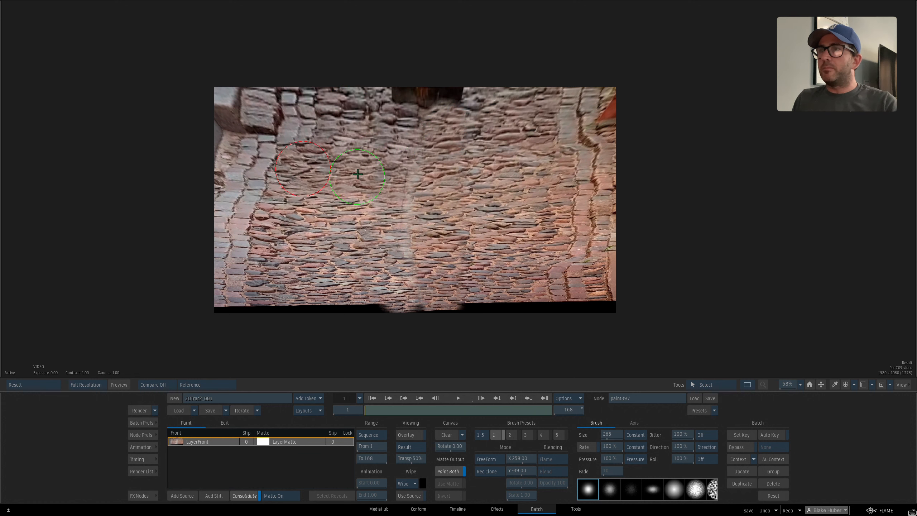
{"action": "left_click", "coordinate": [367, 165], "text": "ctrl"}
{"action": "left_click_drag", "start_coordinate": [406, 123], "coordinate": [401, 166]}
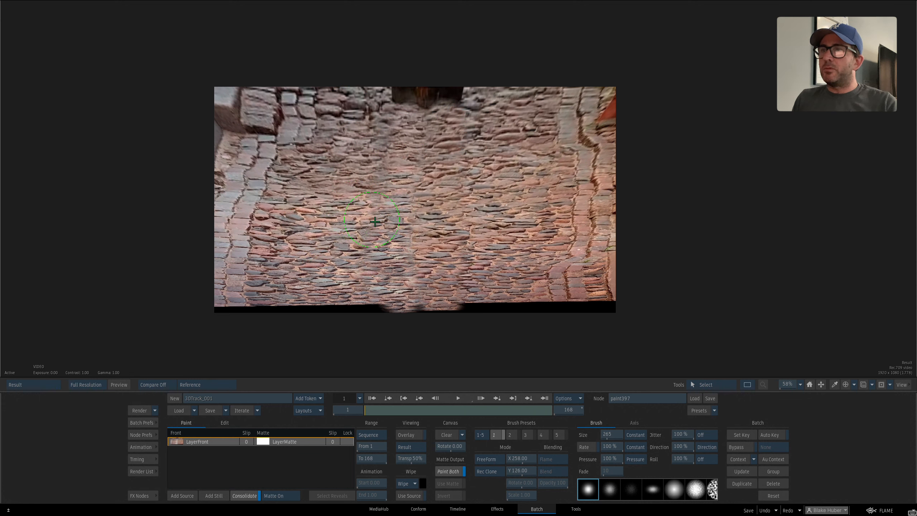
- Blend the leftover seams along the former strip with more clone strokes, check the last frame, and return to frame 1
{"action": "left_click_drag", "start_coordinate": [426, 239], "coordinate": [440, 245]}
{"action": "left_click_drag", "start_coordinate": [384, 178], "coordinate": [389, 195]}
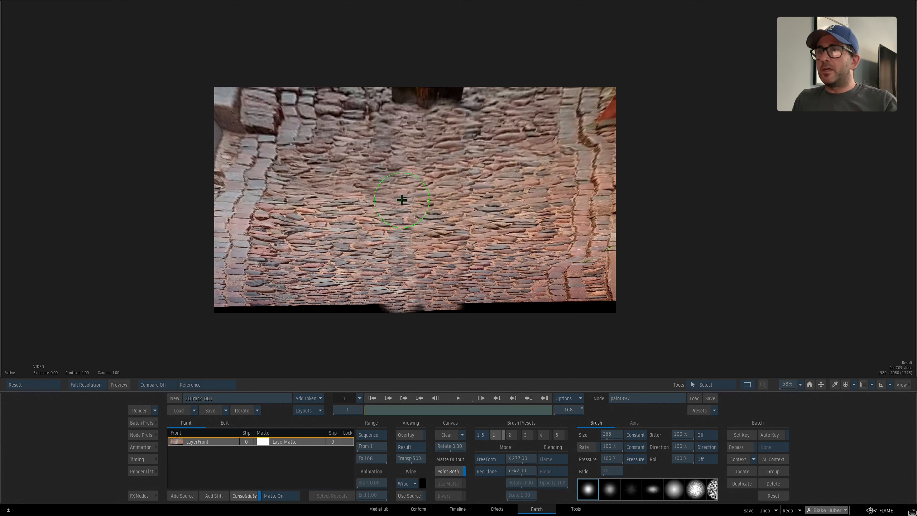
{"action": "left_click_drag", "start_coordinate": [404, 201], "coordinate": [468, 199]}
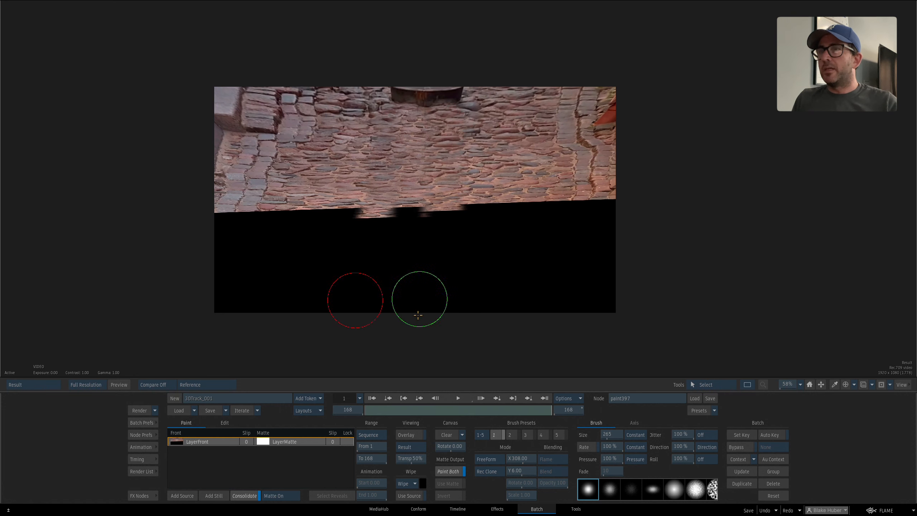
{"action": "left_click", "coordinate": [373, 399]}
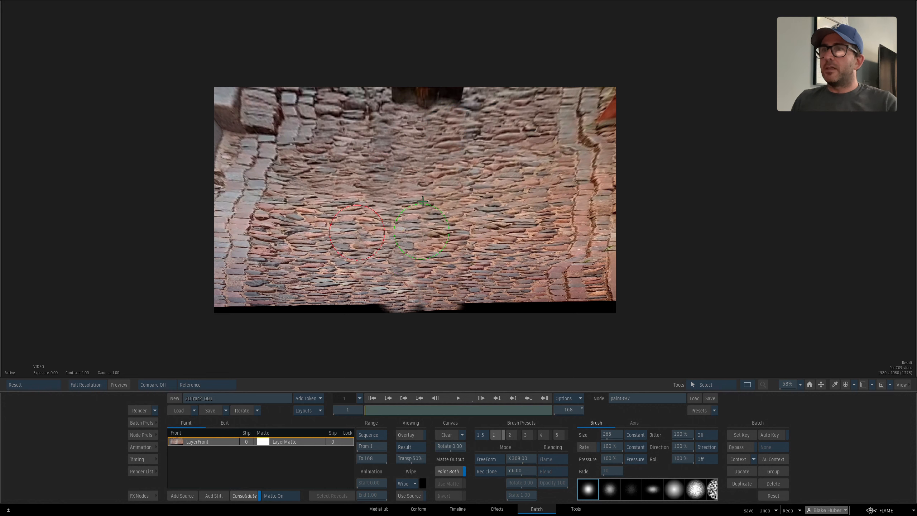
- Space out the Action and Paint nodes in the Batch schematic and duplicate the Action together with its input nodes
{"action": "key", "text": "Tab"}
{"action": "left_click_drag", "start_coordinate": [499, 275], "coordinate": [423, 259]}
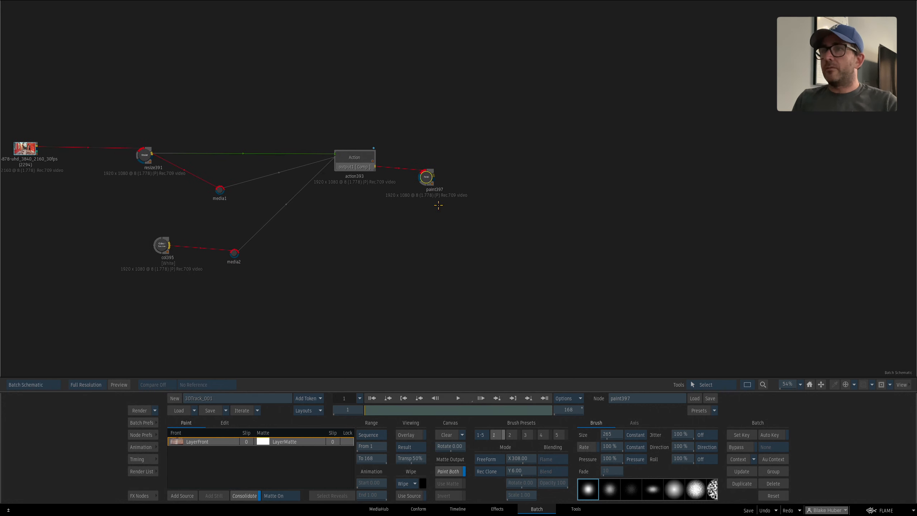
{"action": "left_click_drag", "start_coordinate": [426, 177], "coordinate": [437, 175]}
{"action": "mouse_move", "coordinate": [358, 156]}
{"action": "left_mouse_down"}
{"action": "mouse_move", "coordinate": [344, 154]}
{"action": "mouse_move", "coordinate": [349, 170]}
{"action": "mouse_move", "coordinate": [347, 156]}
{"action": "left_mouse_up"}
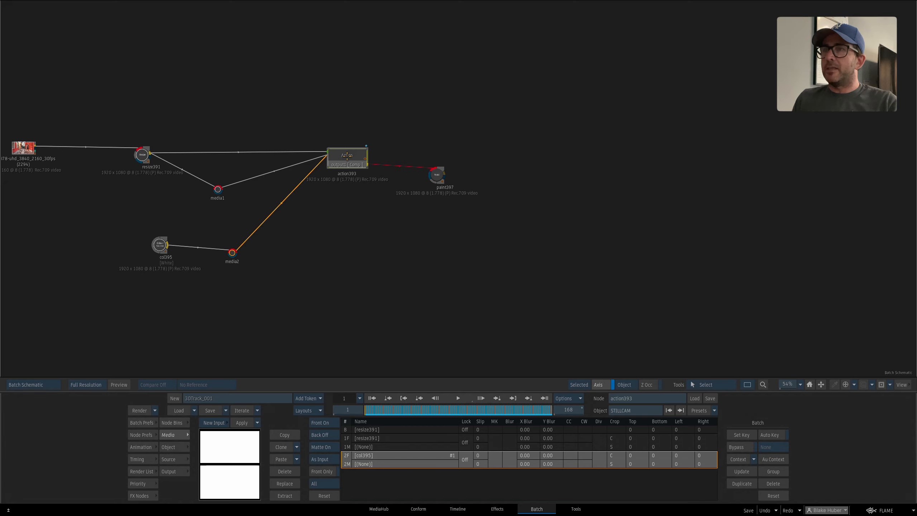
{"action": "right_click", "coordinate": [347, 156]}
{"action": "left_click", "coordinate": [366, 200]}
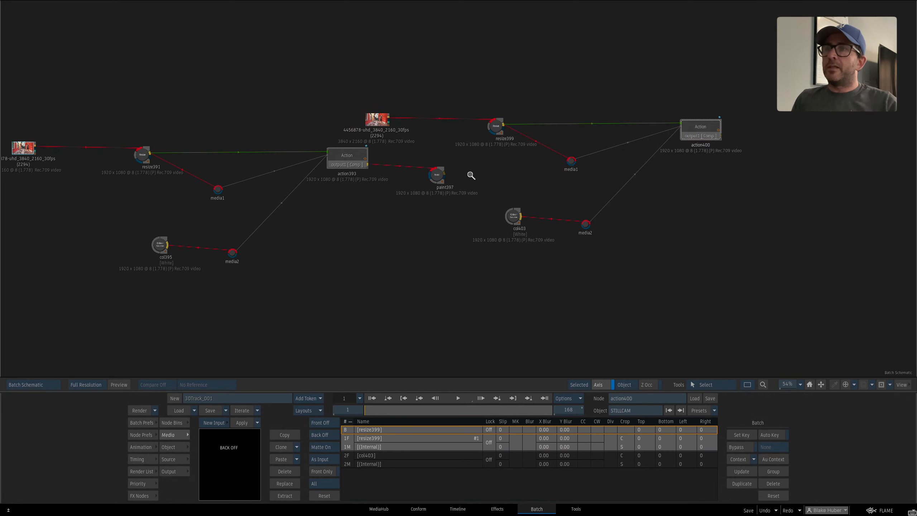
- Reopen the Paint node and compare its result with its Out Matte, finishing back in the Batch schematic
{"action": "scroll", "coordinate": [469, 176], "scroll_direction": "up", "scroll_amount": 2}
{"action": "double_click", "coordinate": [431, 173]}
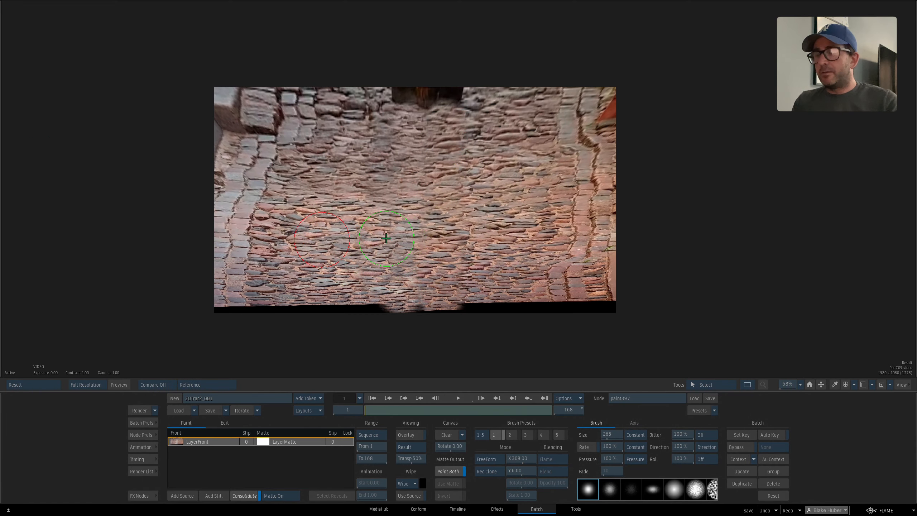
{"action": "key", "text": "F4"}
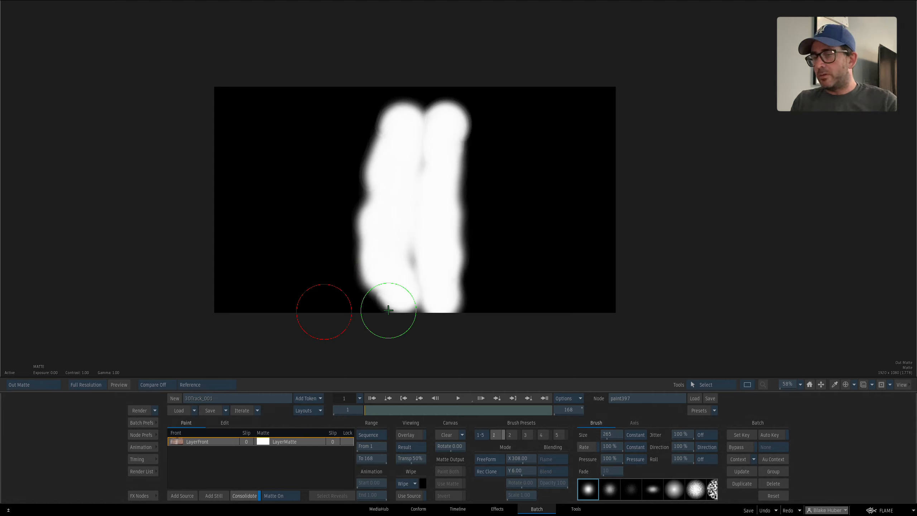
{"action": "key", "text": "F4"}
{"action": "key", "text": "F4"}
{"action": "key", "text": "F4"}
{"action": "key", "text": "F4"}
{"action": "key", "text": "F4"}
{"action": "key", "text": "F4"}
{"action": "key", "text": "F4"}
{"action": "key", "text": "F4"}
{"action": "key", "text": "grave"}
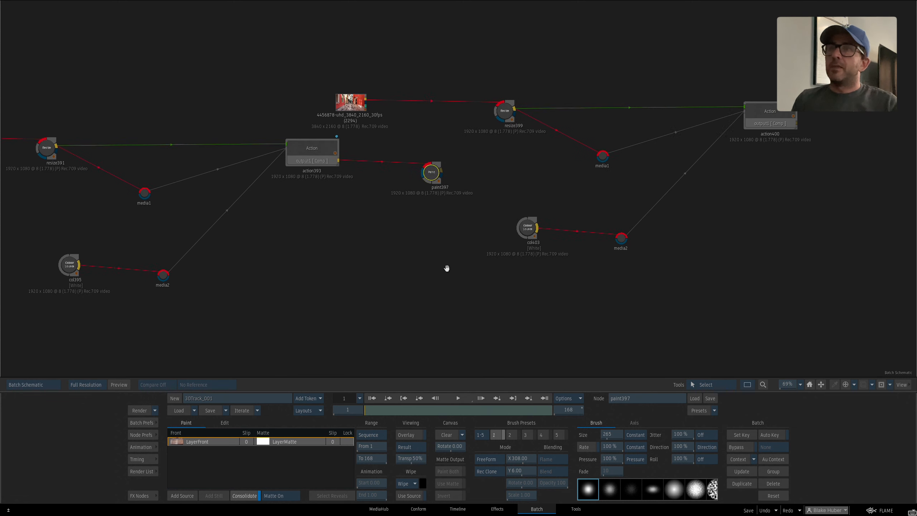
- Connect the Paint node's result and Out Matte to media1 of the duplicated Action, and open that Action
{"action": "left_click_drag", "start_coordinate": [449, 263], "coordinate": [438, 291]}
{"action": "mouse_move", "coordinate": [594, 183]}
{"action": "left_mouse_down"}
{"action": "mouse_move", "coordinate": [440, 195]}
{"action": "mouse_move", "coordinate": [546, 198]}
{"action": "left_mouse_up"}
{"action": "left_click_drag", "start_coordinate": [751, 140], "coordinate": [741, 139]}
{"action": "double_click", "coordinate": [741, 139]}
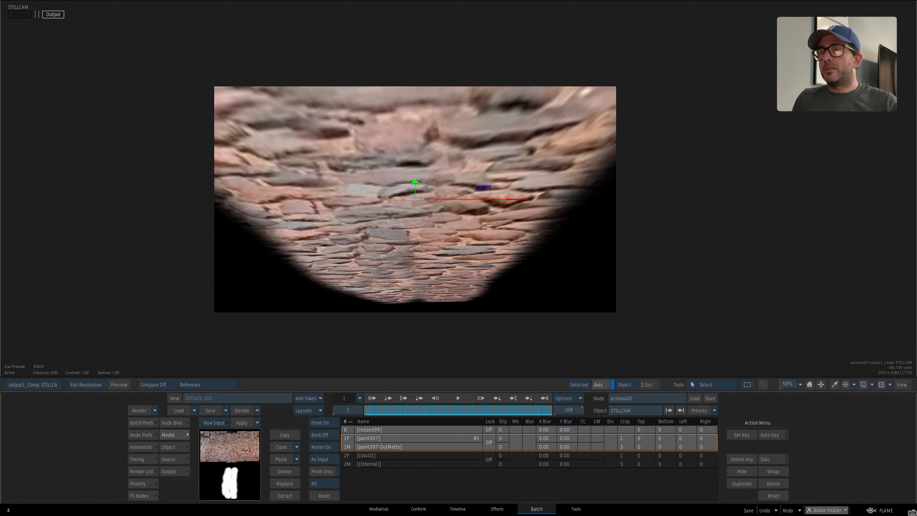
- Open STILLCAM's settings in the duplicated Action's schematic and set the result camera to Default
{"action": "key", "text": "F4"}
{"action": "left_click_drag", "start_coordinate": [529, 284], "coordinate": [428, 155]}
{"action": "left_click", "coordinate": [546, 224]}
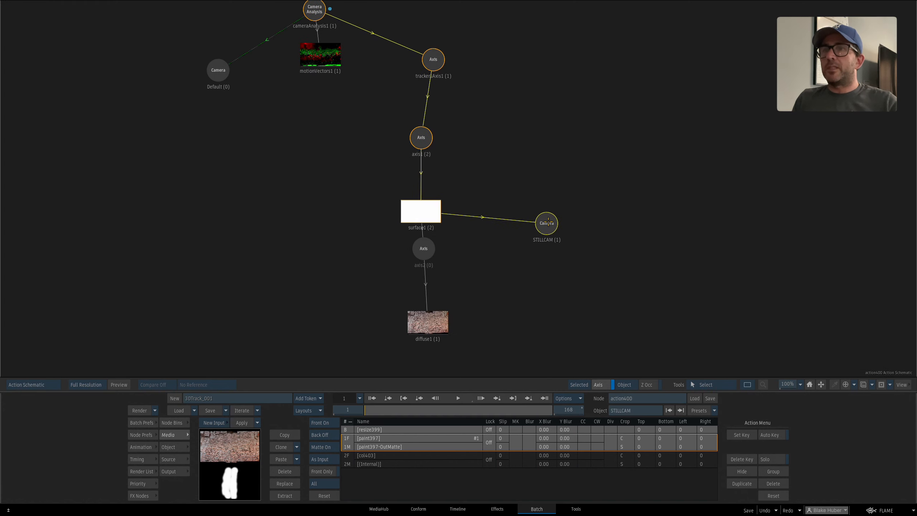
{"action": "left_click_drag", "start_coordinate": [546, 225], "coordinate": [547, 224]}
{"action": "left_click", "coordinate": [694, 444]}
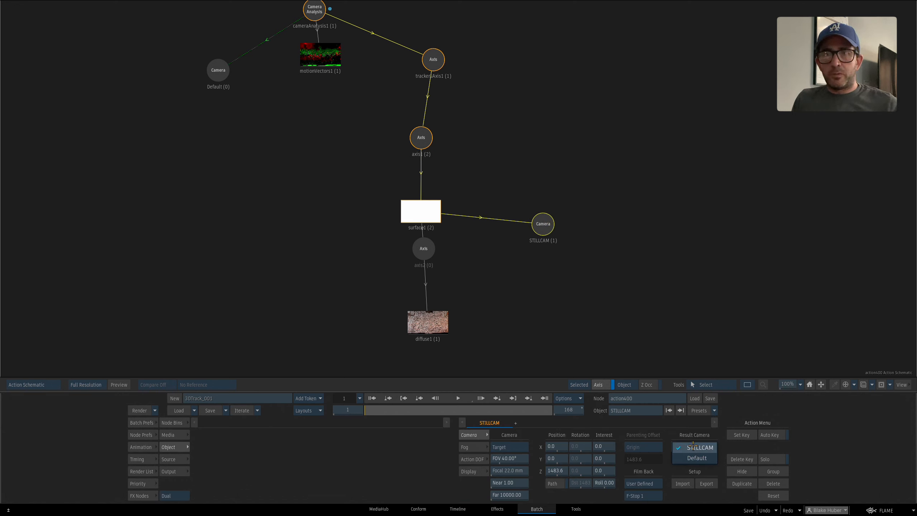
{"action": "left_click", "coordinate": [697, 458]}
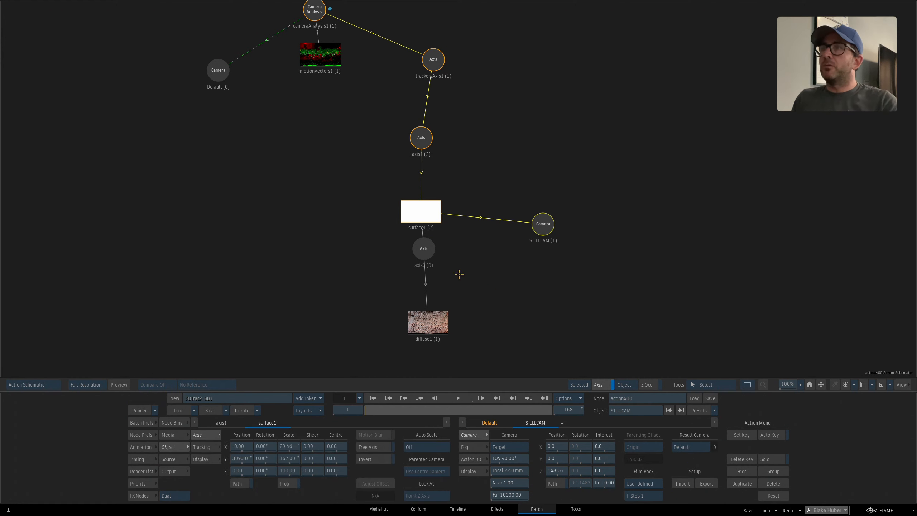
- Set the projection camera of the diffuse1 map to STILLCAM
{"action": "left_click_drag", "start_coordinate": [218, 68], "coordinate": [217, 72]}
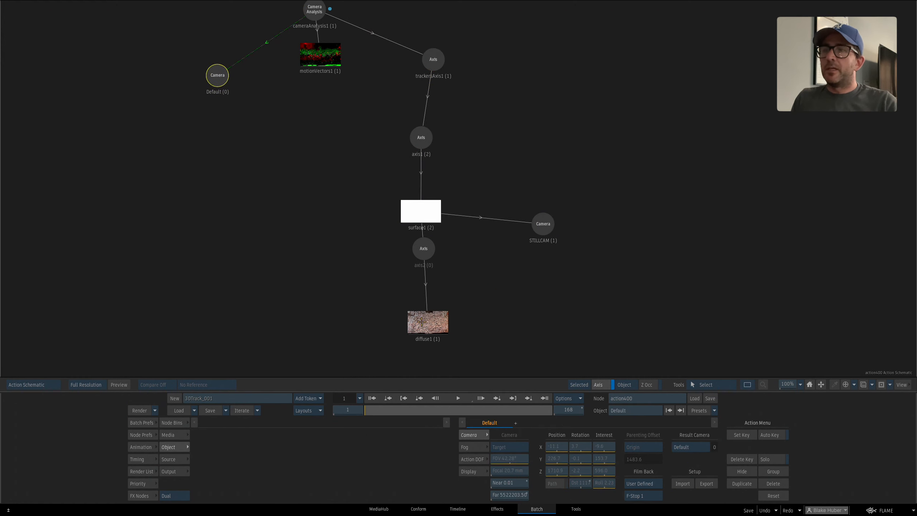
{"action": "left_click", "coordinate": [430, 324]}
{"action": "left_click_drag", "start_coordinate": [430, 324], "coordinate": [428, 326]}
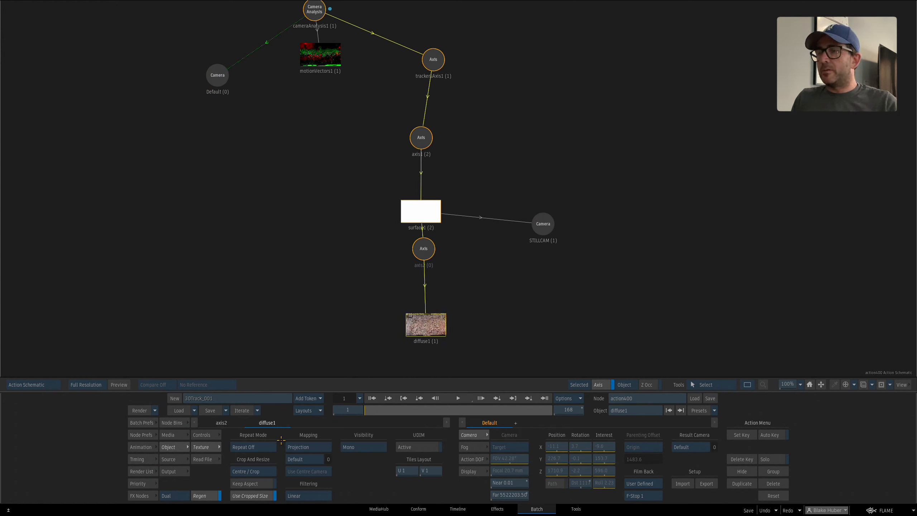
{"action": "left_click", "coordinate": [308, 459]}
{"action": "left_click", "coordinate": [310, 449]}
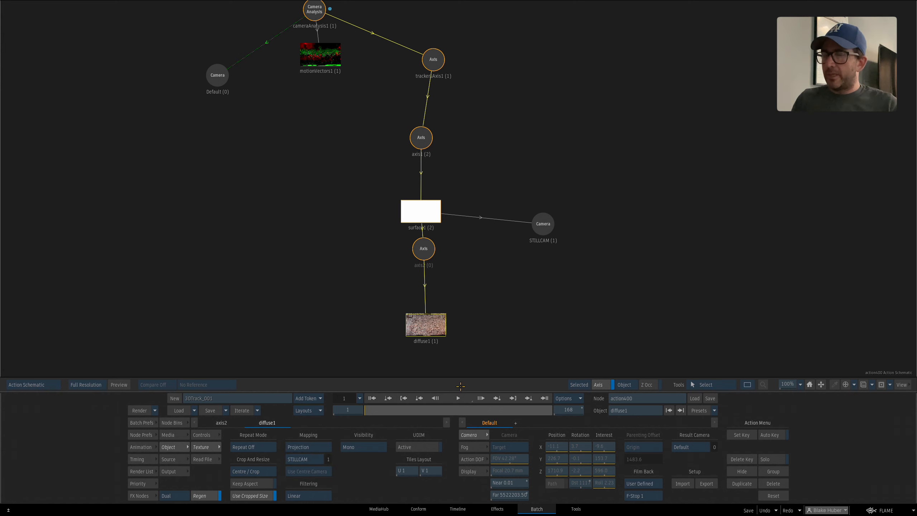
- Show the duplicated Action's output and set its media background to Back On
{"action": "key", "text": "F4"}
{"action": "left_click_drag", "start_coordinate": [505, 307], "coordinate": [535, 301]}
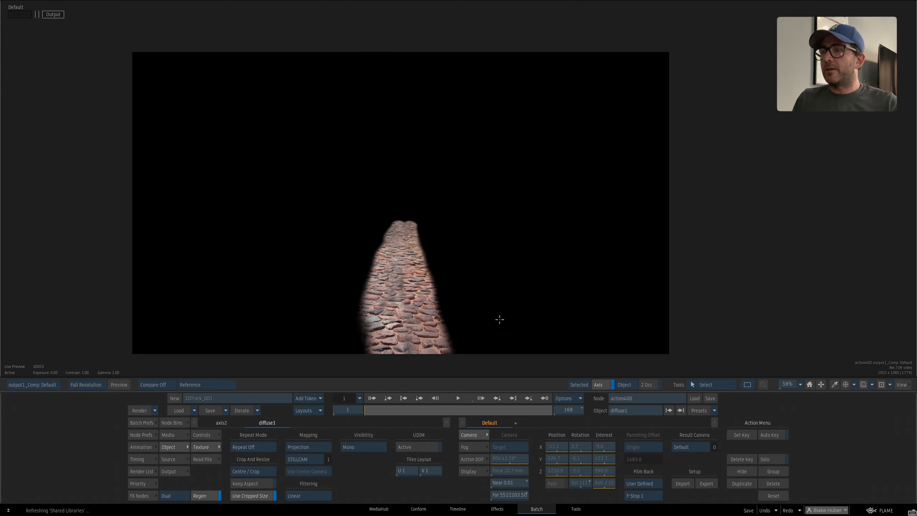
{"action": "left_click", "coordinate": [179, 438]}
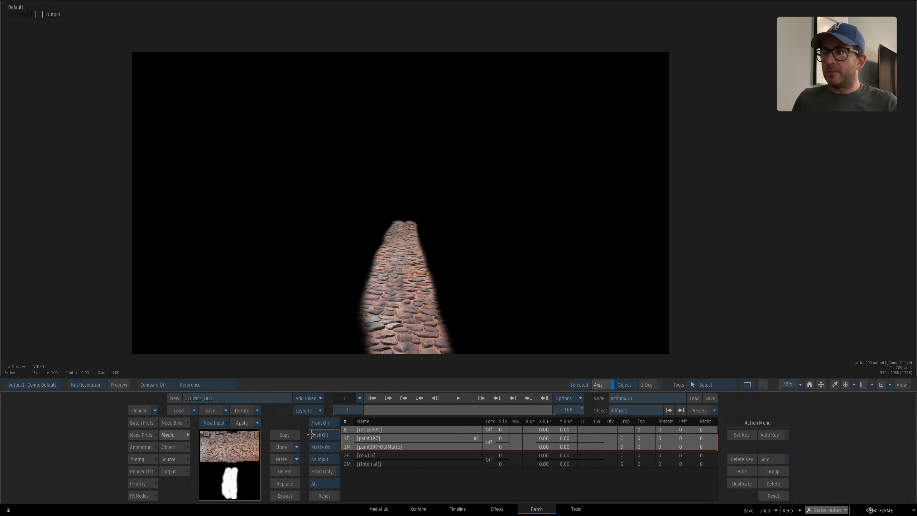
{"action": "left_click", "coordinate": [336, 437]}
{"action": "left_click", "coordinate": [336, 425]}
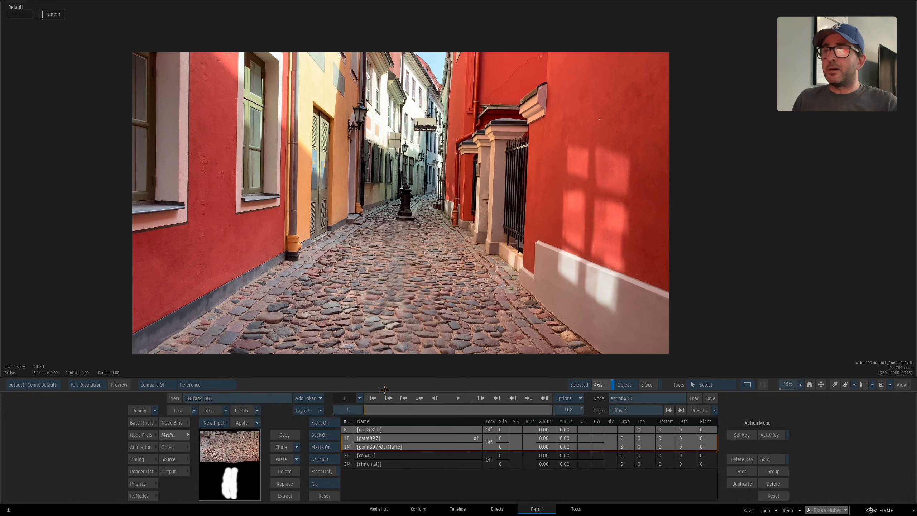
{"action": "left_click_drag", "start_coordinate": [416, 256], "coordinate": [400, 235]}
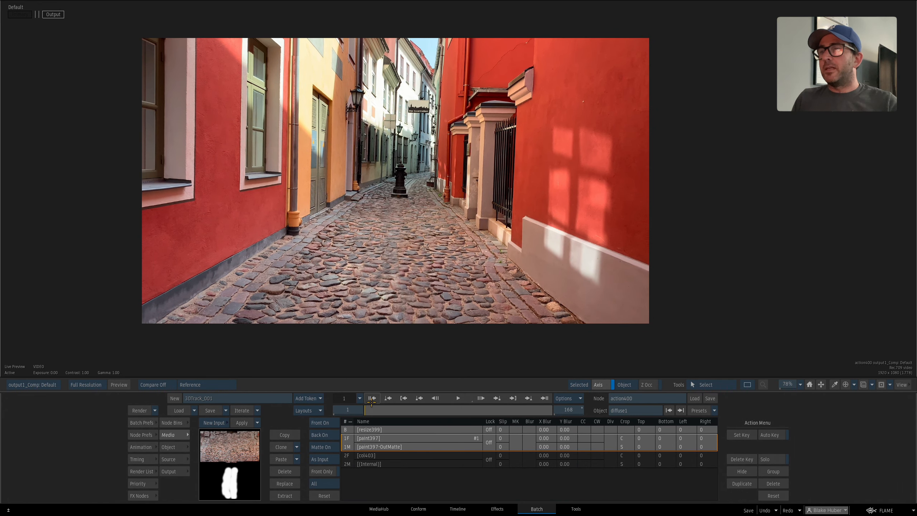
- Reopen the Paint node and clone clean cobblestones over the smudged lower part of the painted patch
{"action": "left_click_drag", "start_coordinate": [425, 412], "coordinate": [453, 412]}
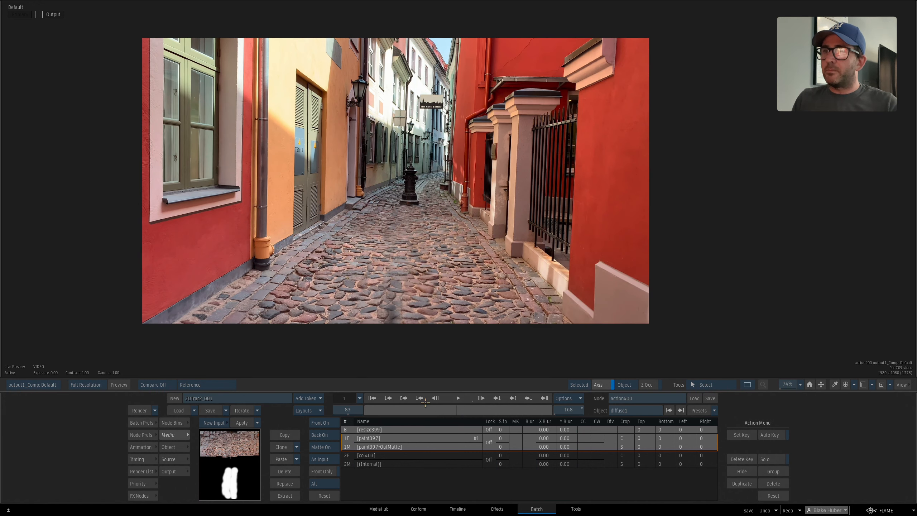
{"action": "key", "text": "Escape"}
{"action": "left_click_drag", "start_coordinate": [435, 224], "coordinate": [441, 227]}
{"action": "left_click", "coordinate": [432, 207]}
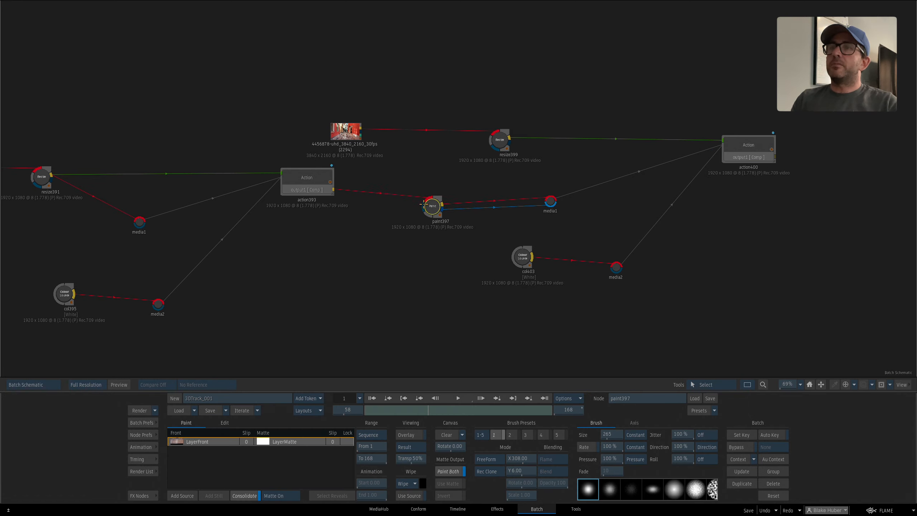
{"action": "key", "text": "F4"}
{"action": "scroll", "coordinate": [424, 255], "scroll_direction": "down", "scroll_amount": 2}
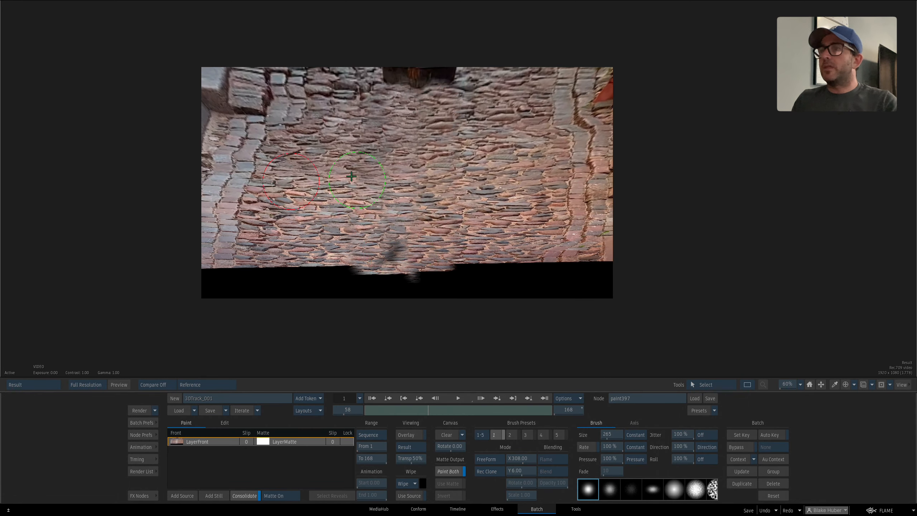
{"action": "mouse_move", "coordinate": [324, 190]}
{"action": "left_mouse_down"}
{"action": "mouse_move", "coordinate": [382, 218]}
{"action": "mouse_move", "coordinate": [387, 244]}
{"action": "mouse_move", "coordinate": [377, 239]}
{"action": "mouse_move", "coordinate": [390, 267]}
{"action": "left_mouse_up"}
{"action": "key", "text": "Escape"}
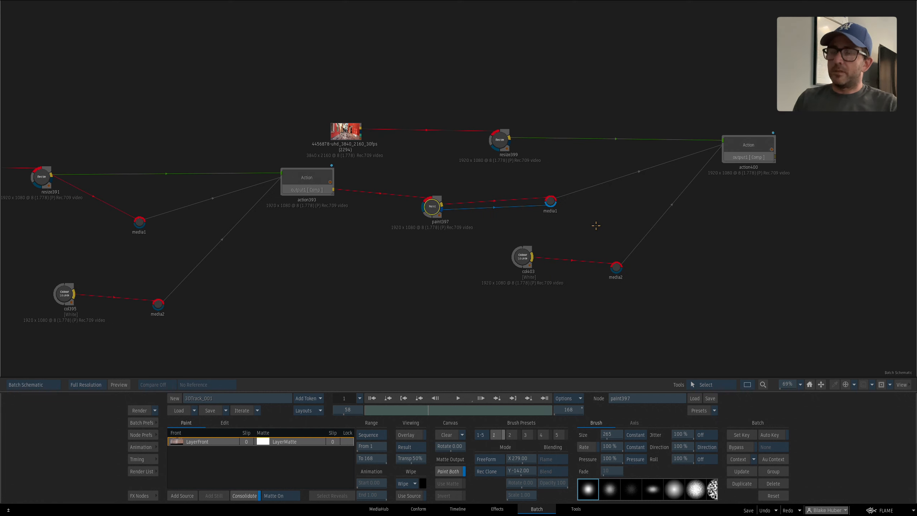
- Check the repaired patch in the duplicated Action's output at frame 79
{"action": "double_click", "coordinate": [720, 155]}
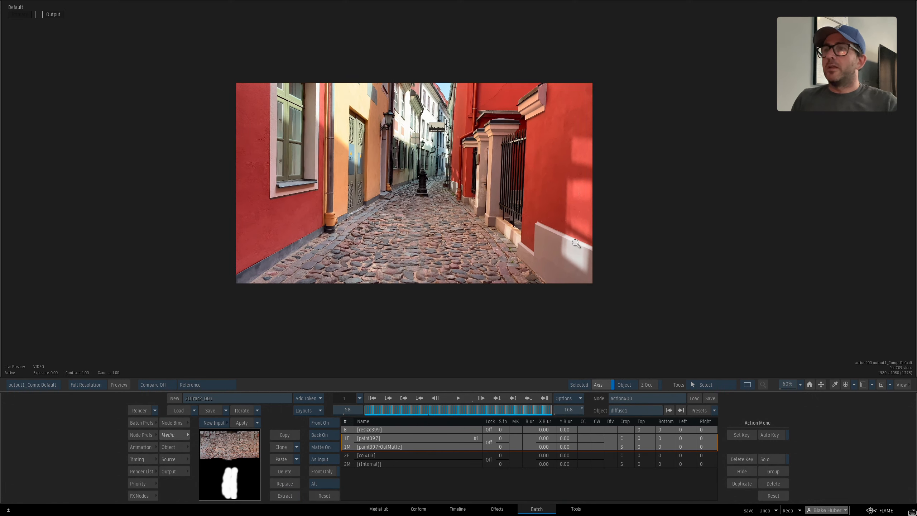
{"action": "left_click", "coordinate": [452, 410]}
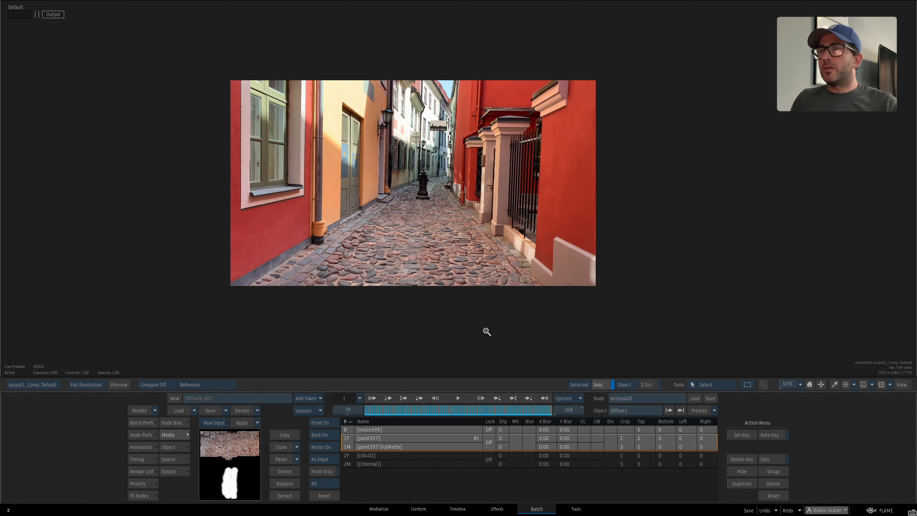
{"action": "left_click_drag", "start_coordinate": [485, 330], "coordinate": [477, 296]}
{"action": "key", "text": "Escape"}
- Open the blending controls of the diffuse1 map in the duplicated Action's schematic
{"action": "left_click_drag", "start_coordinate": [394, 208], "coordinate": [380, 202]}
{"action": "left_click", "coordinate": [663, 153]}
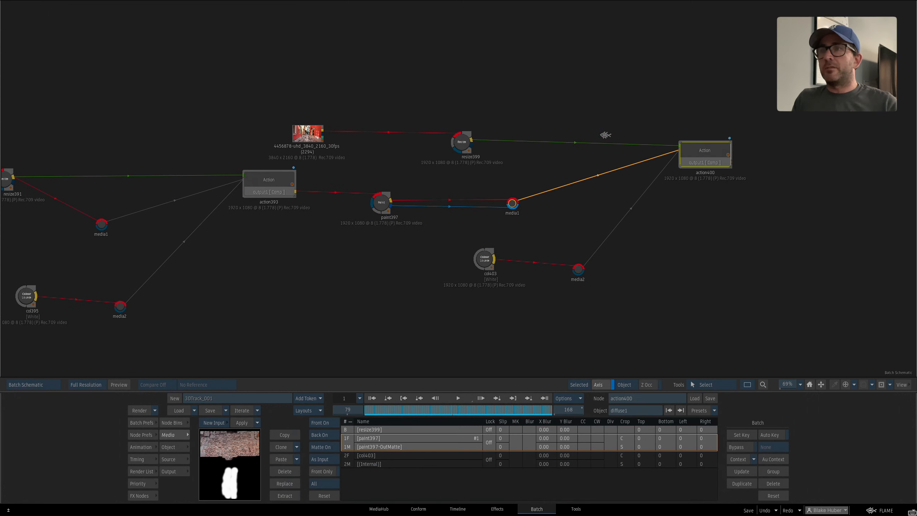
{"action": "key", "text": "Escape"}
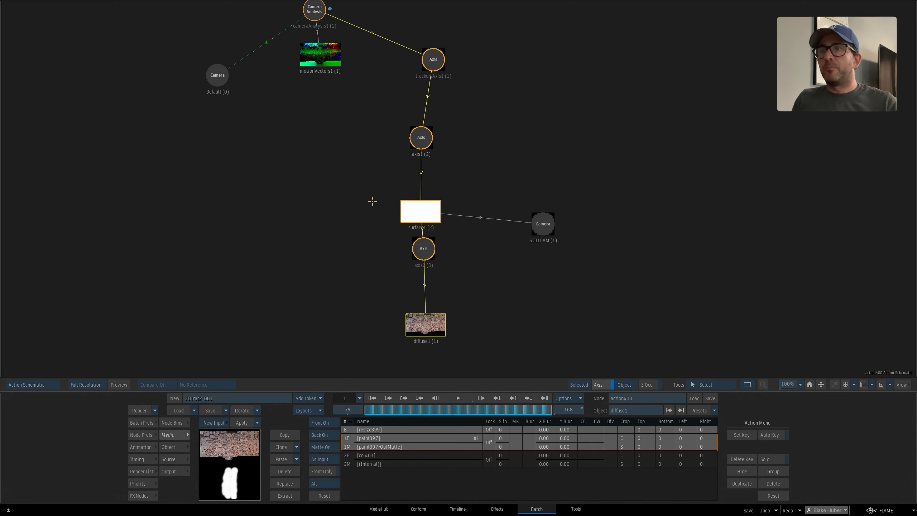
{"action": "left_click_drag", "start_coordinate": [456, 279], "coordinate": [453, 251]}
{"action": "double_click", "coordinate": [425, 296]}
{"action": "left_click_drag", "start_coordinate": [425, 295], "coordinate": [423, 298]}
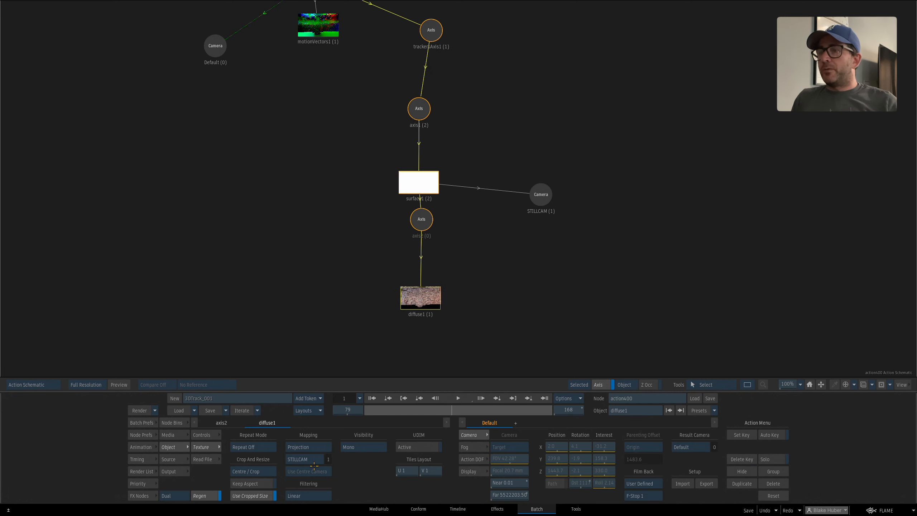
{"action": "left_click", "coordinate": [203, 460]}
{"action": "left_click", "coordinate": [203, 446]}
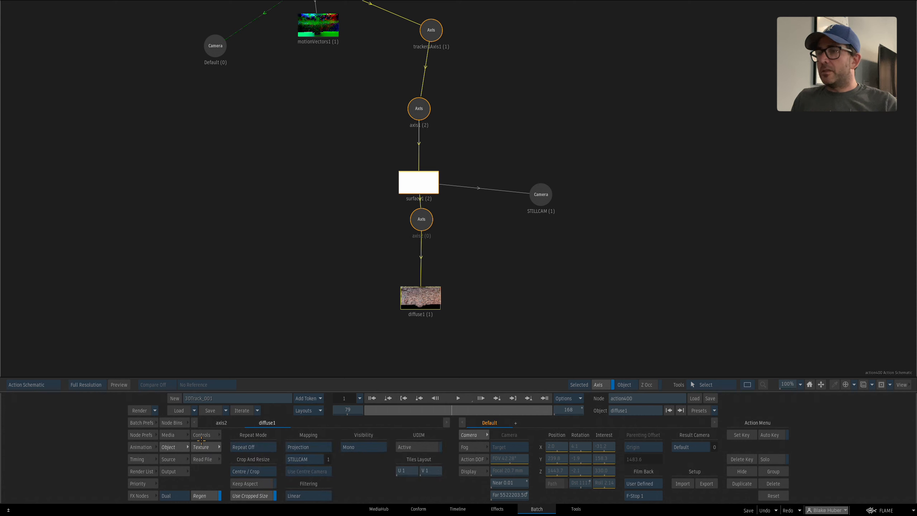
{"action": "left_click", "coordinate": [209, 436]}
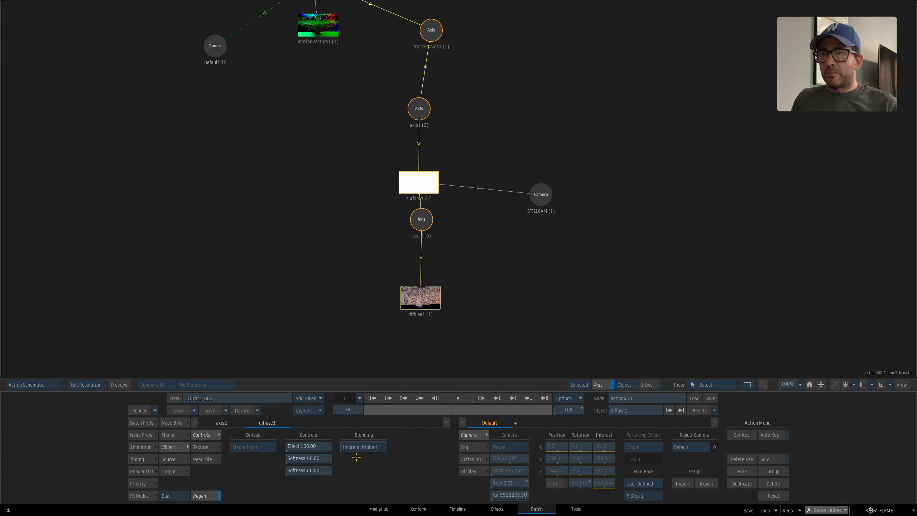
- Show the duplicated Action's output and set diffuse1's blending to Premultiplied
{"action": "key", "text": "Escape"}
{"action": "mouse_move", "coordinate": [414, 307]}
{"action": "left_mouse_down"}
{"action": "mouse_move", "coordinate": [410, 318]}
{"action": "mouse_move", "coordinate": [402, 307]}
{"action": "left_mouse_up"}
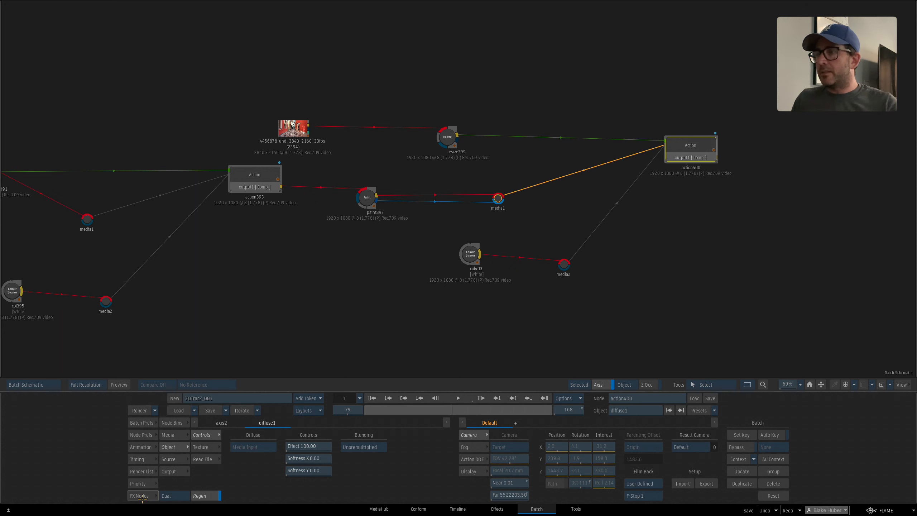
{"action": "left_click", "coordinate": [676, 159]}
{"action": "key", "text": "F4"}
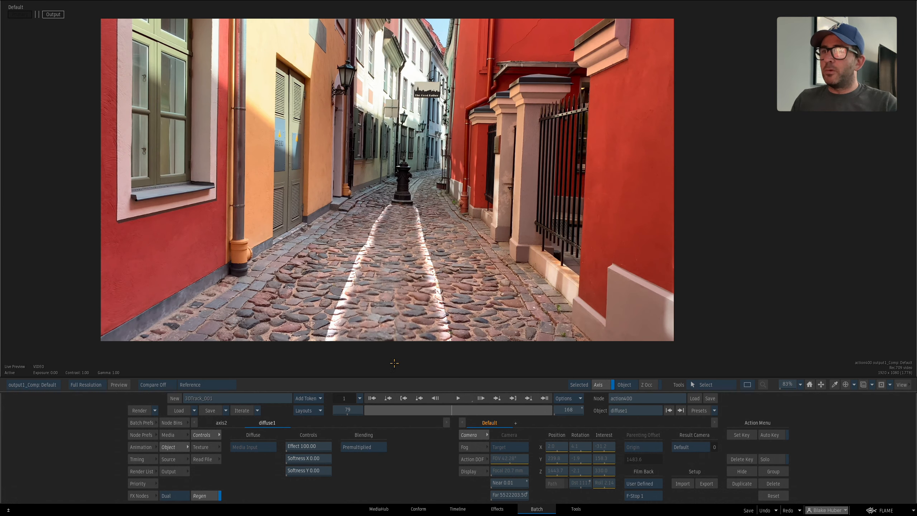
- Add a Comp node fed by the Paint node's result and Out Matte, and set its rendering to Premultiplied
{"action": "key", "text": "Escape"}
{"action": "left_click_drag", "start_coordinate": [445, 274], "coordinate": [436, 277]}
{"action": "left_click", "coordinate": [144, 496]}
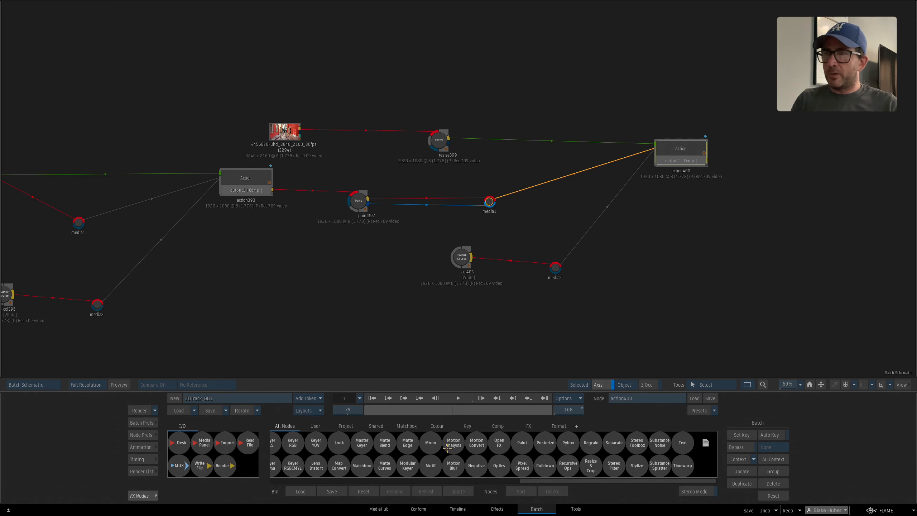
{"action": "key", "text": "c"}
{"action": "mouse_move", "coordinate": [510, 443]}
{"action": "left_mouse_down"}
{"action": "mouse_move", "coordinate": [388, 239]}
{"action": "mouse_move", "coordinate": [346, 214]}
{"action": "mouse_move", "coordinate": [386, 176]}
{"action": "mouse_move", "coordinate": [380, 181]}
{"action": "left_mouse_up"}
{"action": "key", "text": "ctrl+Up"}
{"action": "double_click", "coordinate": [384, 177]}
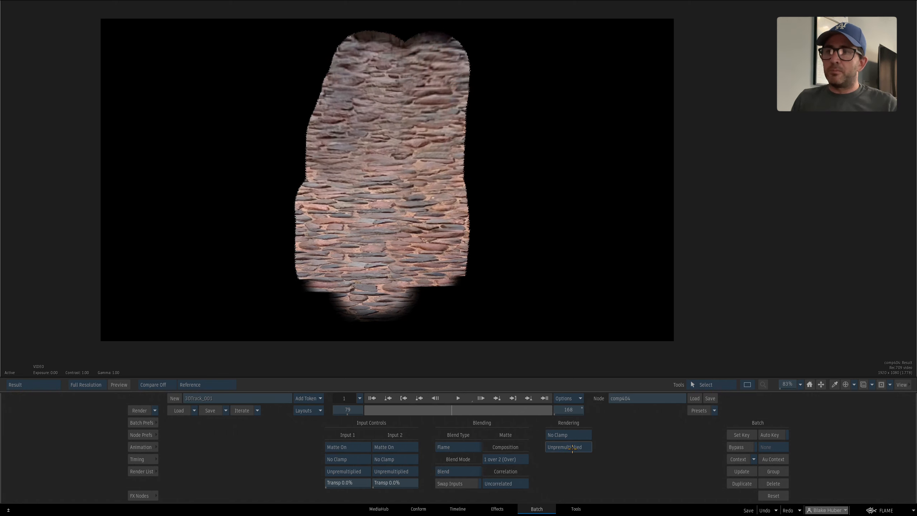
{"action": "key", "text": "Escape"}
{"action": "left_click_drag", "start_coordinate": [410, 231], "coordinate": [418, 246]}
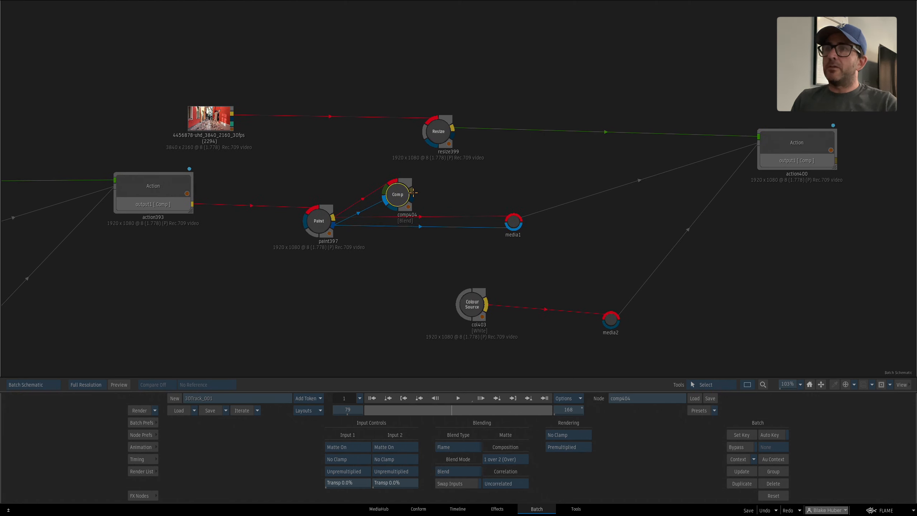
- Connect the Comp node's result and matte outputs to media1 and open the duplicated Action
{"action": "left_click_drag", "start_coordinate": [439, 191], "coordinate": [513, 221]}
{"action": "left_click_drag", "start_coordinate": [414, 199], "coordinate": [508, 230]}
{"action": "double_click", "coordinate": [780, 144]}
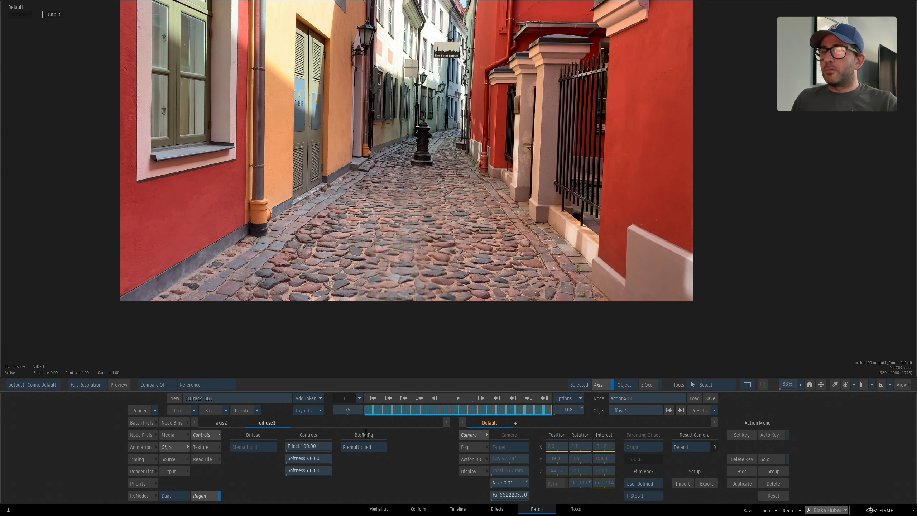
- Compare Unpremultiplied with Premultiplied blending on diffuse1 around the patch edges, ending on Premultiplied
{"action": "left_click", "coordinate": [364, 447]}
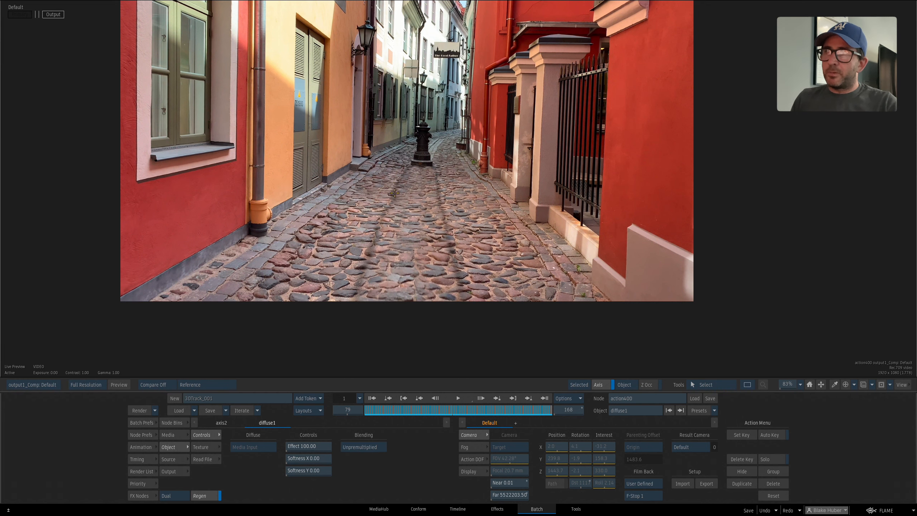
{"action": "scroll", "coordinate": [394, 193], "scroll_direction": "up", "scroll_amount": 2}
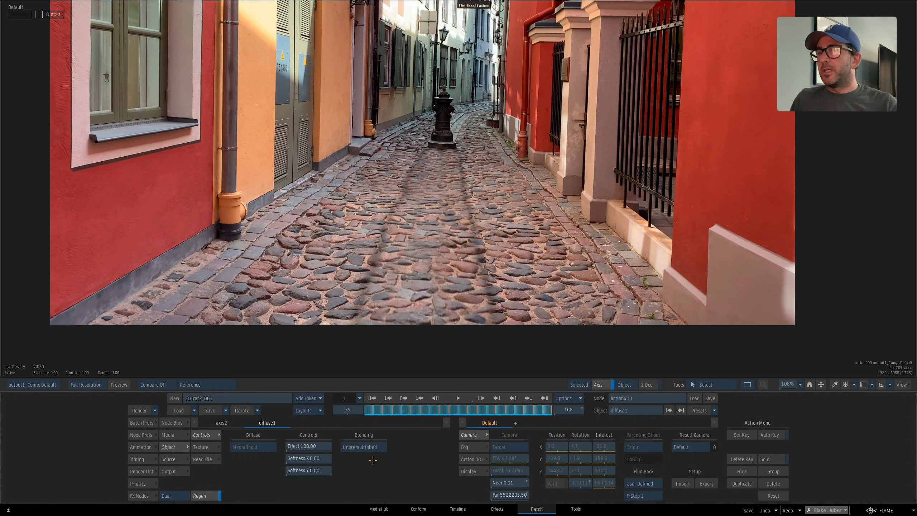
{"action": "left_click", "coordinate": [363, 448]}
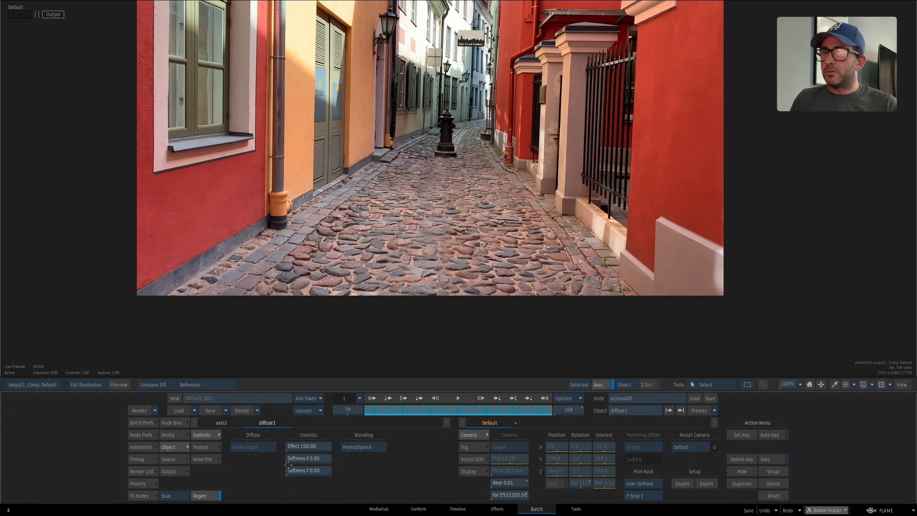
- Return to the Batch schematic and place the Comp node in line between the Paint node and media1
{"action": "key", "text": "Escape"}
{"action": "left_click_drag", "start_coordinate": [424, 309], "coordinate": [397, 253]}
{"action": "key", "text": "Escape"}
{"action": "left_click_drag", "start_coordinate": [586, 163], "coordinate": [542, 186]}
{"action": "left_click_drag", "start_coordinate": [336, 244], "coordinate": [442, 220]}
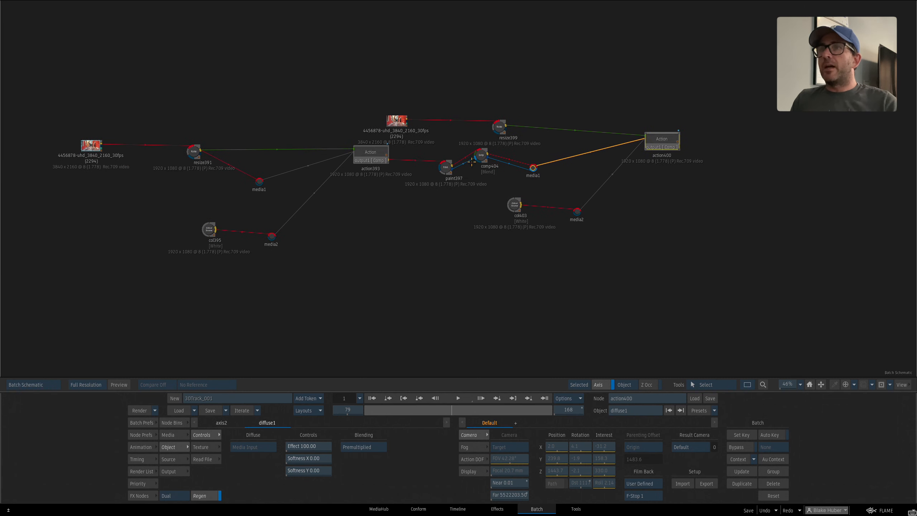
{"action": "left_click_drag", "start_coordinate": [481, 155], "coordinate": [488, 168]}
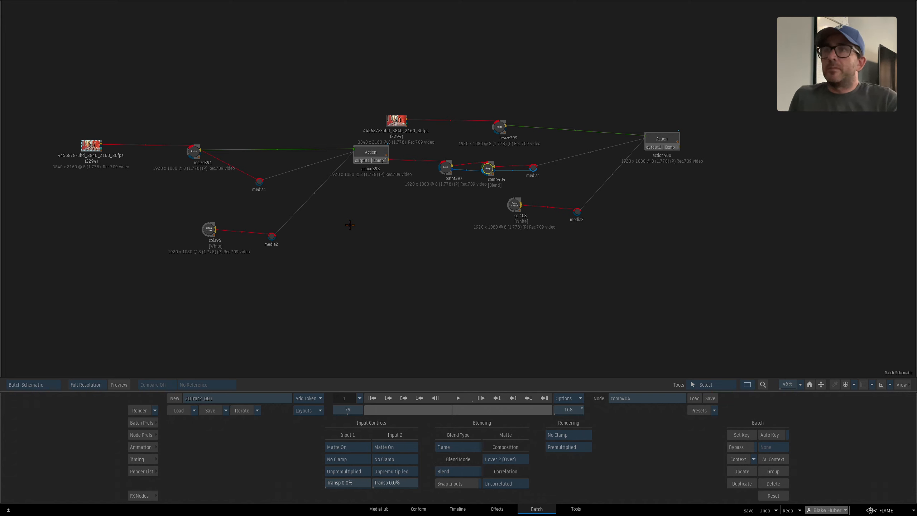
- Open the first Action's output and examine the STILLCAM street projection at frames 79, 140 and 1
{"action": "left_click_drag", "start_coordinate": [373, 155], "coordinate": [349, 156]}
{"action": "double_click", "coordinate": [349, 158]}
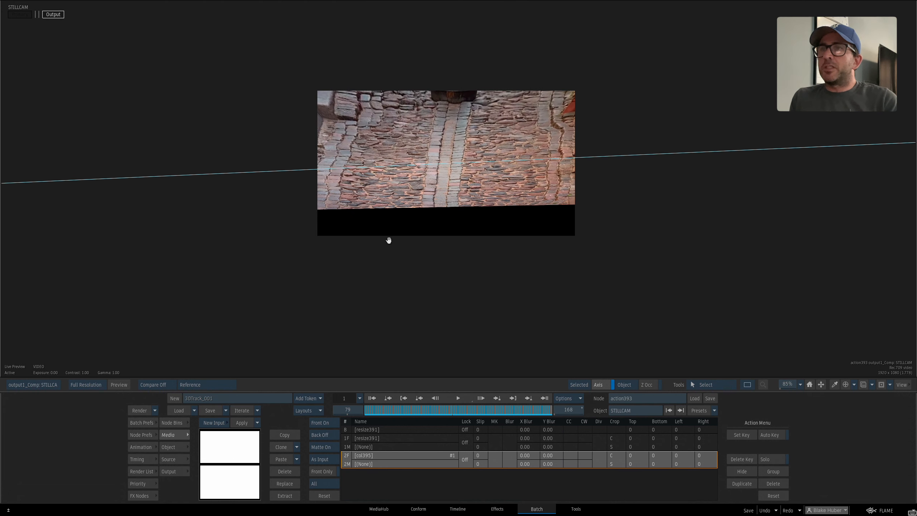
{"action": "left_click_drag", "start_coordinate": [388, 240], "coordinate": [387, 267]}
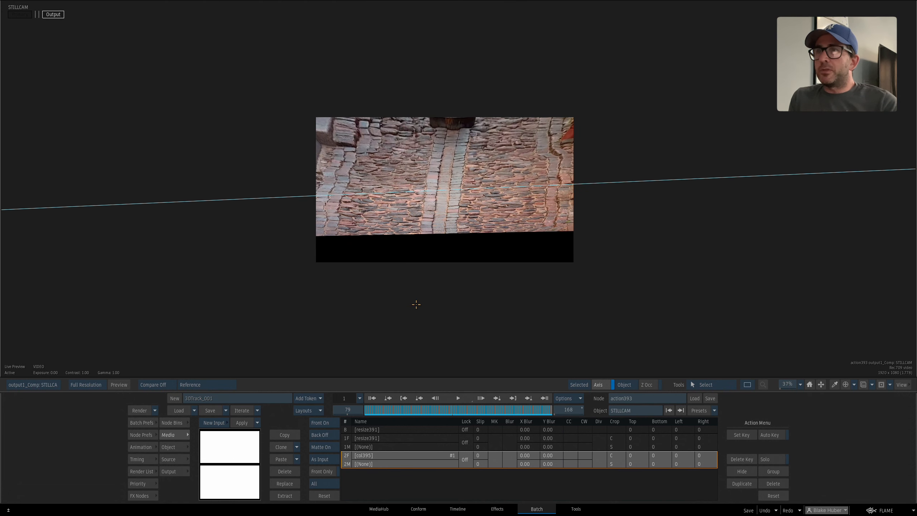
{"action": "left_click_drag", "start_coordinate": [381, 410], "coordinate": [520, 388]}
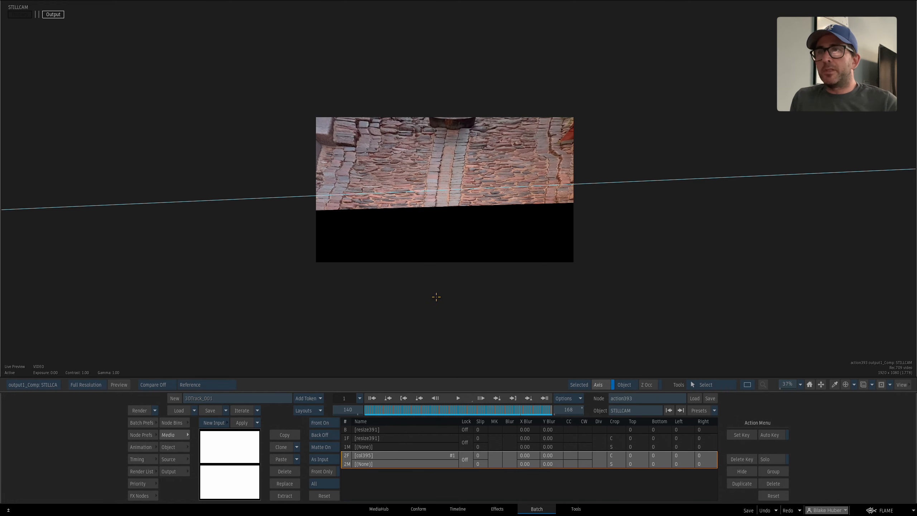
{"action": "left_click_drag", "start_coordinate": [437, 297], "coordinate": [468, 331]}
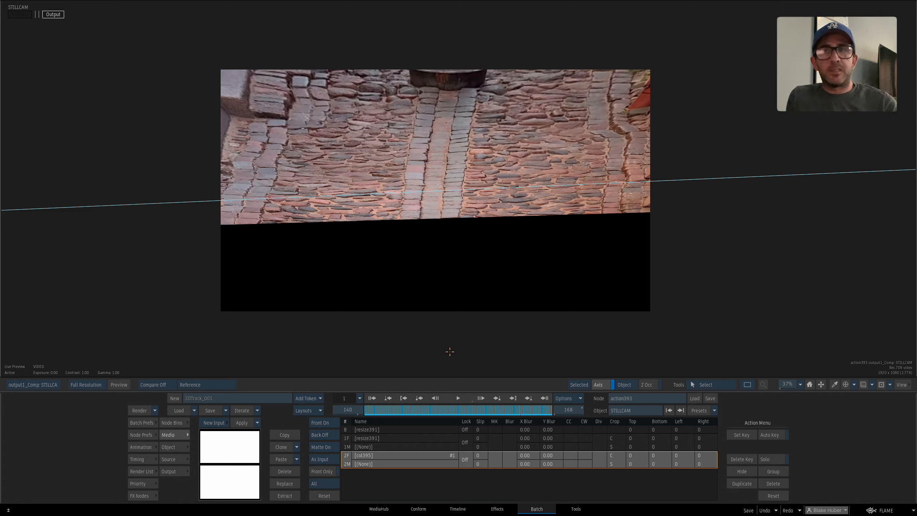
{"action": "mouse_move", "coordinate": [376, 412]}
{"action": "left_mouse_down"}
{"action": "mouse_move", "coordinate": [493, 406]}
{"action": "mouse_move", "coordinate": [415, 398]}
{"action": "mouse_move", "coordinate": [427, 392]}
{"action": "mouse_move", "coordinate": [365, 401]}
{"action": "mouse_move", "coordinate": [448, 401]}
{"action": "mouse_move", "coordinate": [363, 399]}
{"action": "left_mouse_up"}
{"action": "left_click_drag", "start_coordinate": [456, 372], "coordinate": [419, 358]}
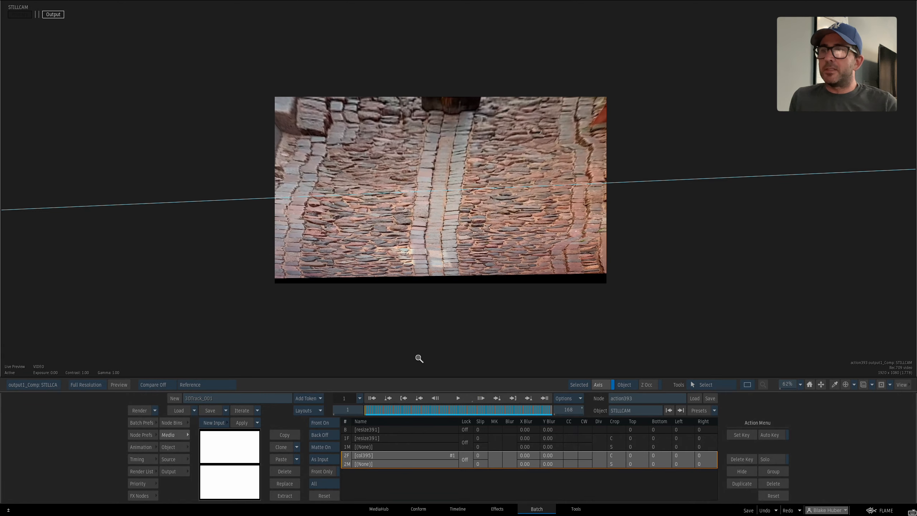
- Select the STILLCAM camera in the first Action's schematic and return to the output view
{"action": "key", "text": "F4"}
{"action": "left_click", "coordinate": [531, 224]}
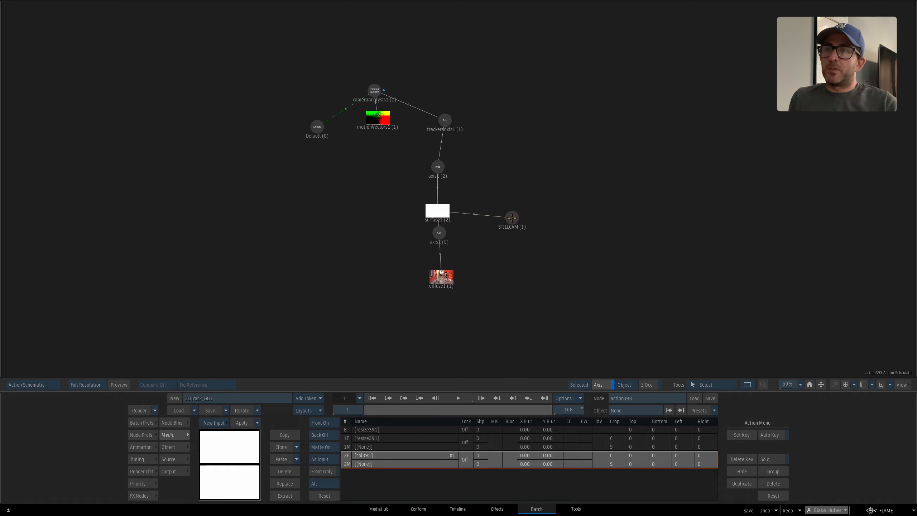
{"action": "left_click_drag", "start_coordinate": [513, 218], "coordinate": [522, 216]}
{"action": "key", "text": "F4"}
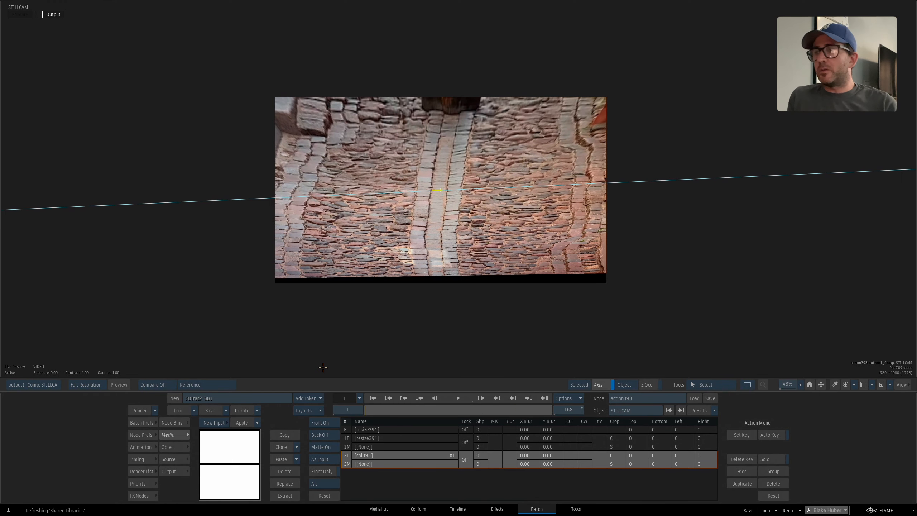
{"action": "key", "text": "Escape"}
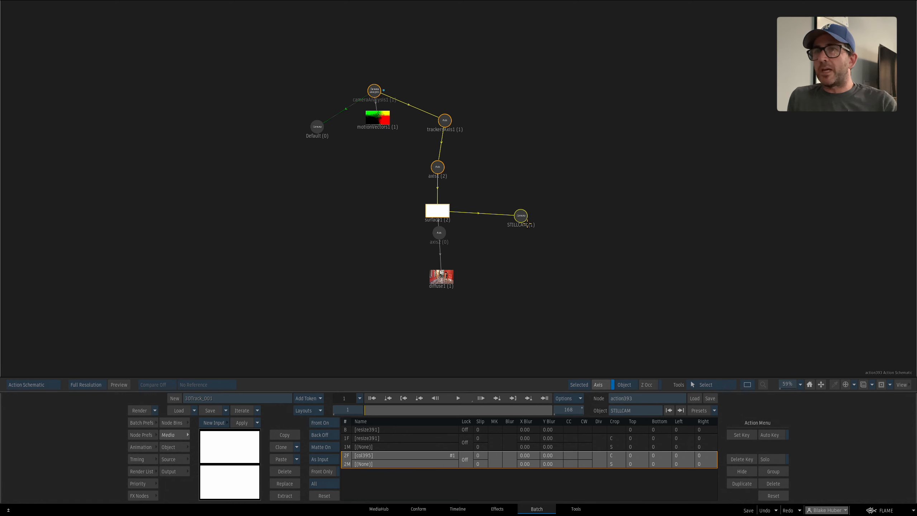
{"action": "key", "text": "F4"}
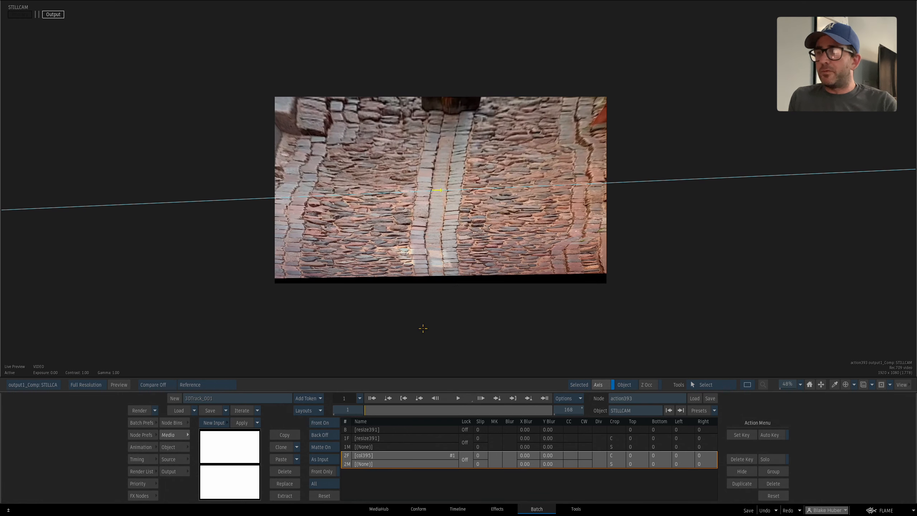
- Set the camera of the first Action's output1 to Top in its output settings
{"action": "left_click", "coordinate": [173, 471]}
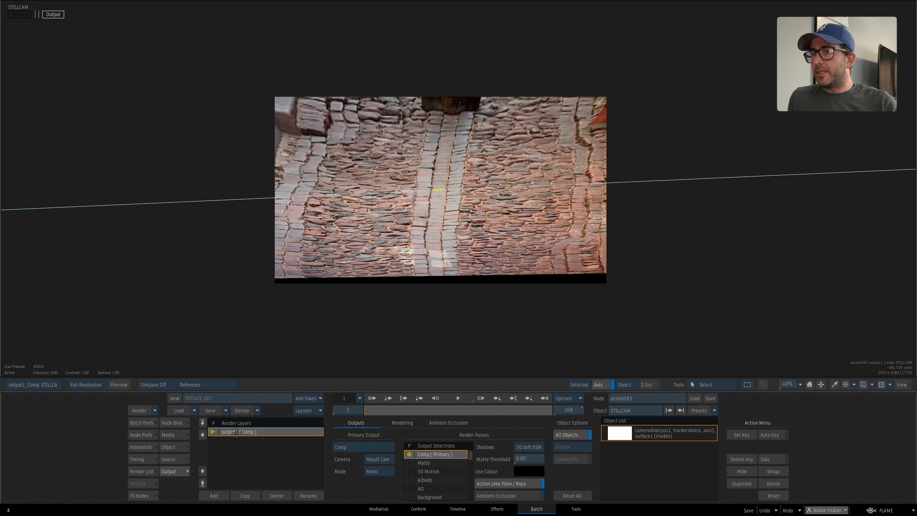
{"action": "left_click", "coordinate": [379, 471]}
{"action": "left_click", "coordinate": [380, 471]}
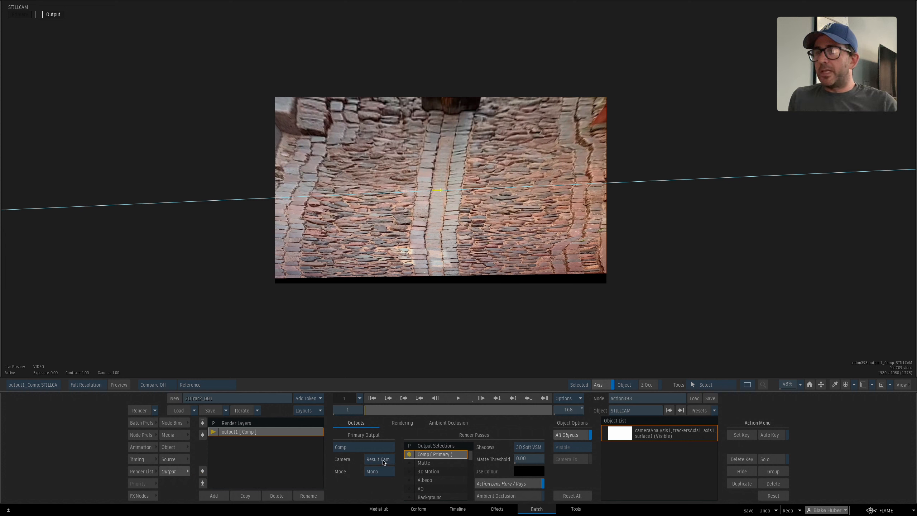
{"action": "left_click", "coordinate": [380, 459]}
{"action": "left_click", "coordinate": [392, 425]}
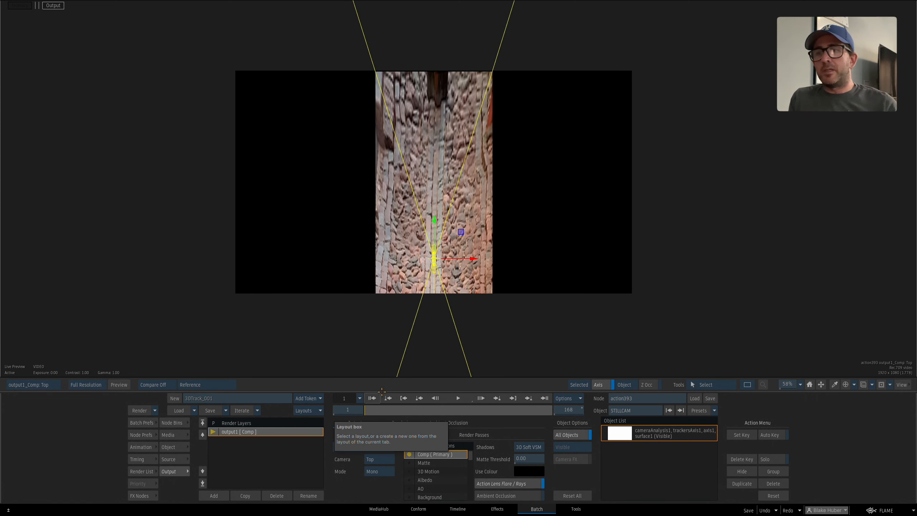
- Open the camera choices for the first Action's output1
{"action": "left_click", "coordinate": [379, 459]}
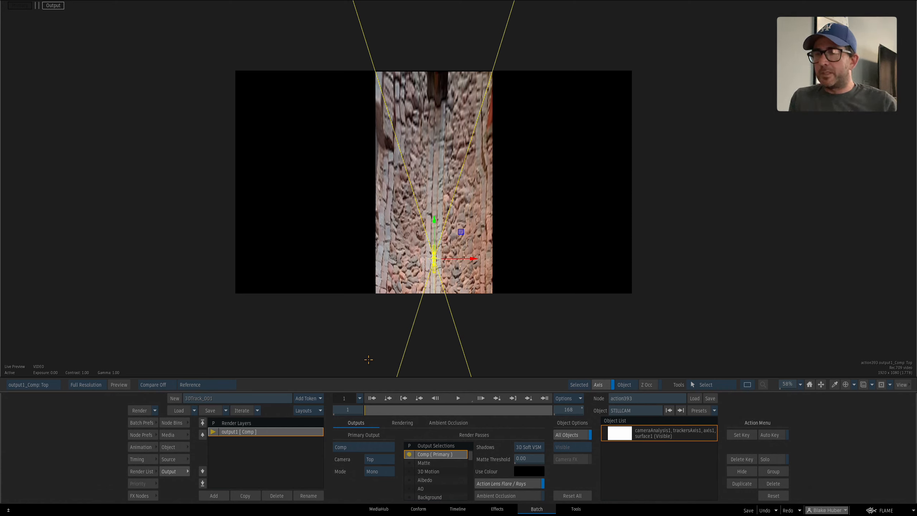
{"action": "left_click", "coordinate": [379, 460]}
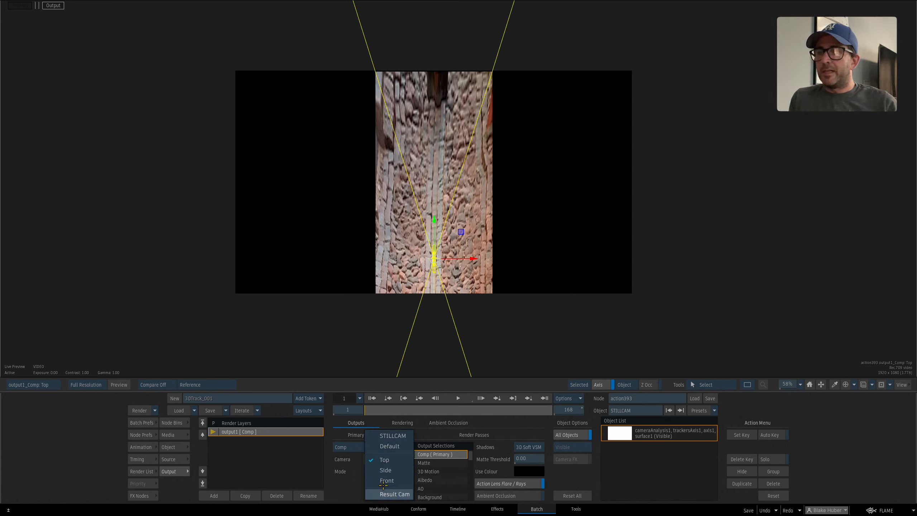